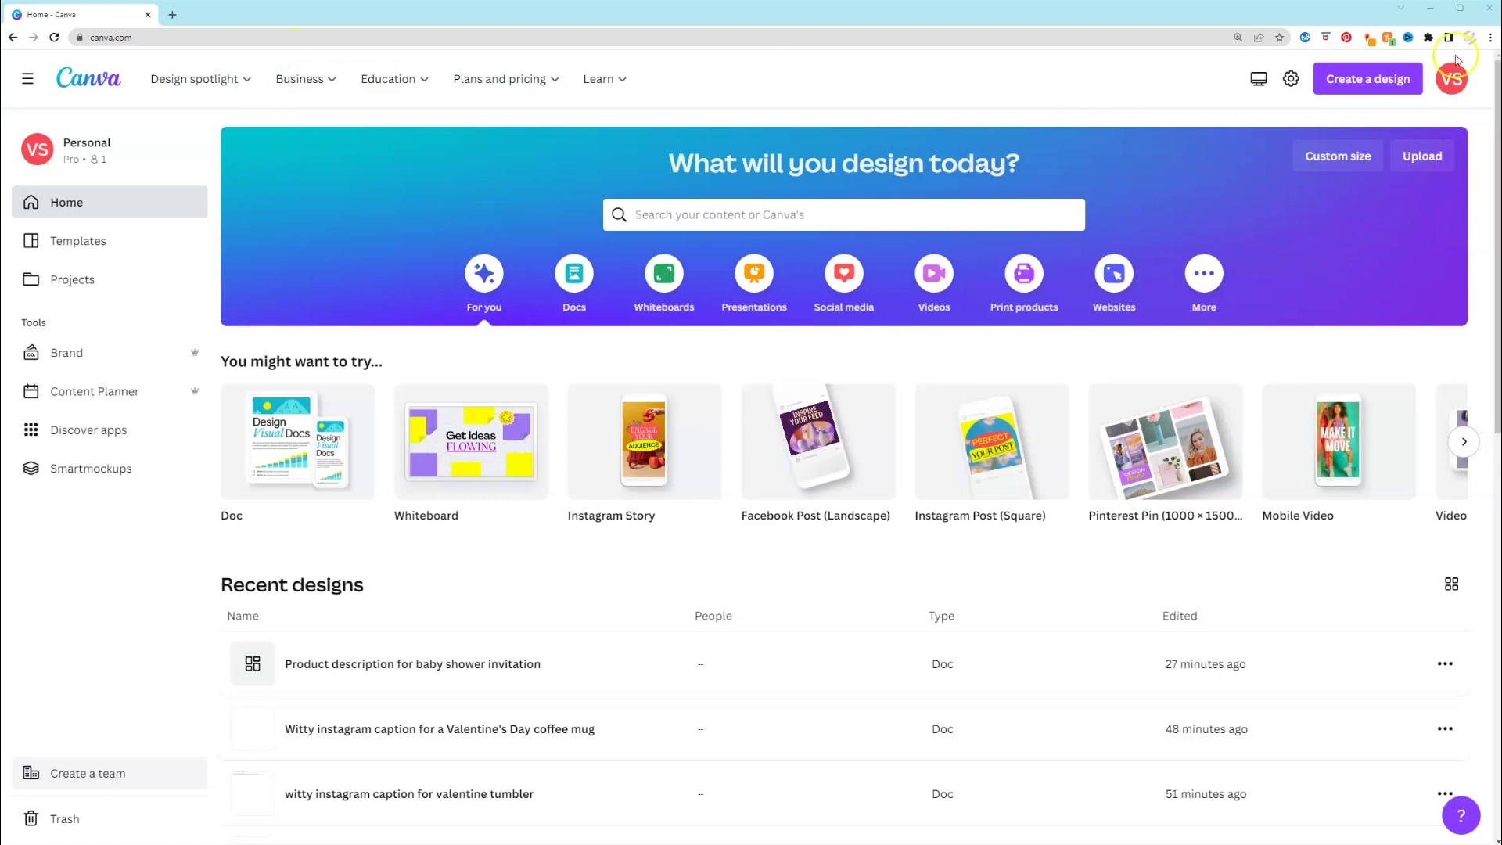
# Step: Create a new untitled Doc from the Create a design menu
pyautogui.click(1392, 82)
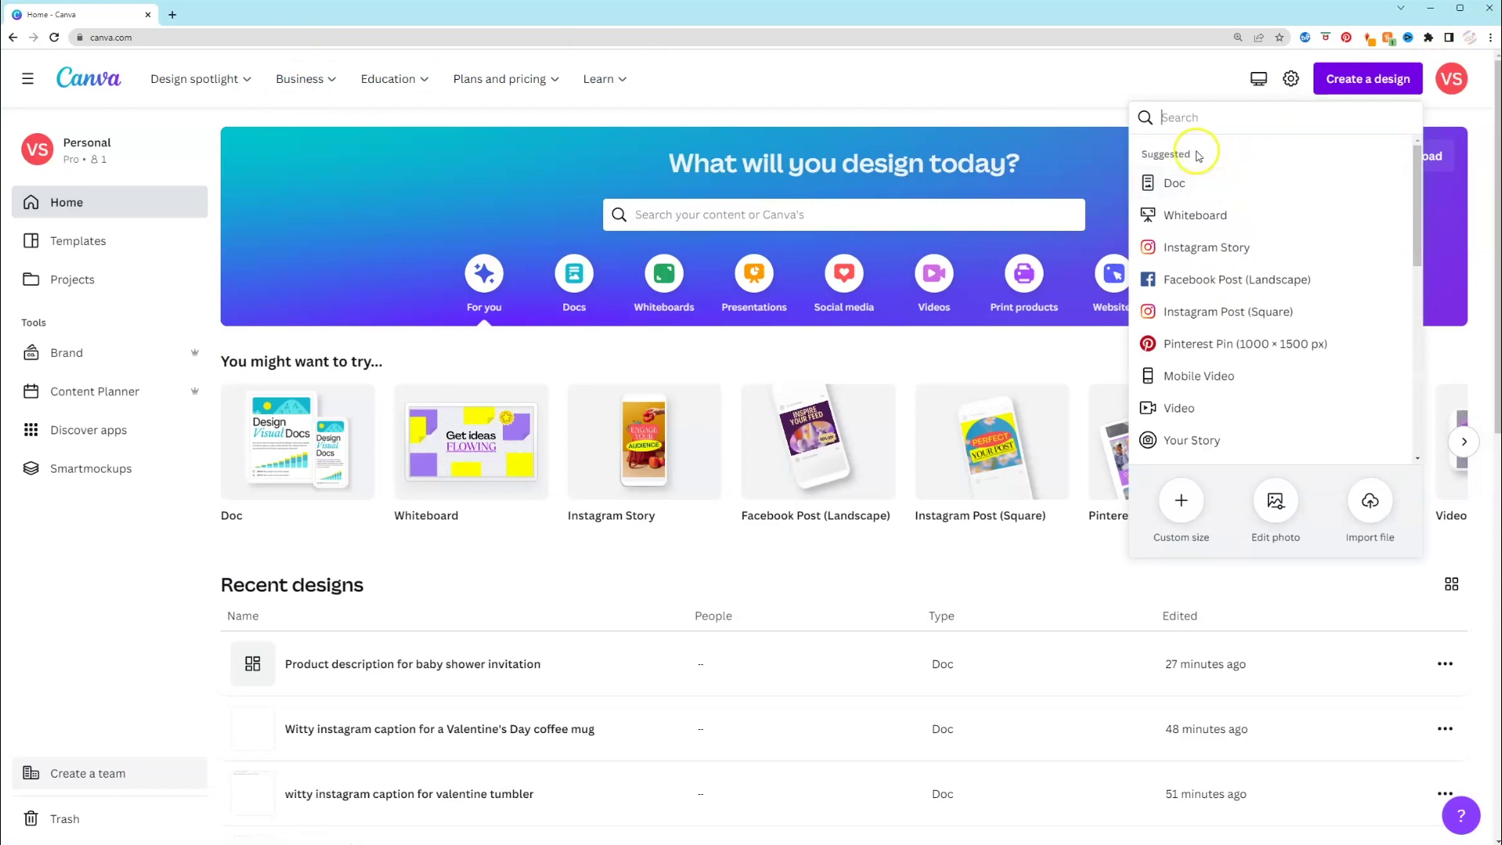
pyautogui.click(1195, 188)
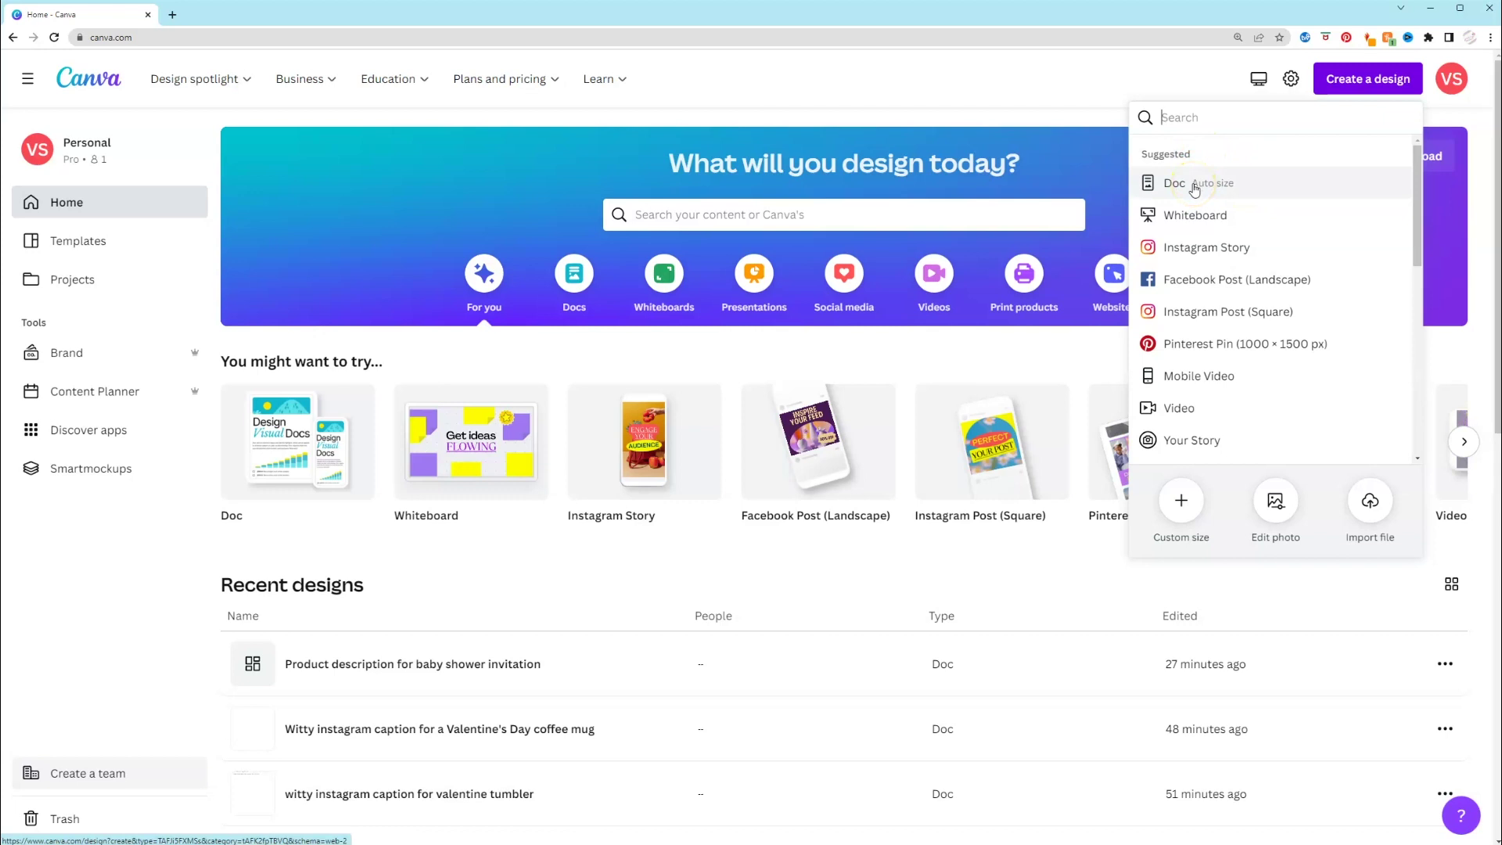
pyautogui.click(1204, 115)
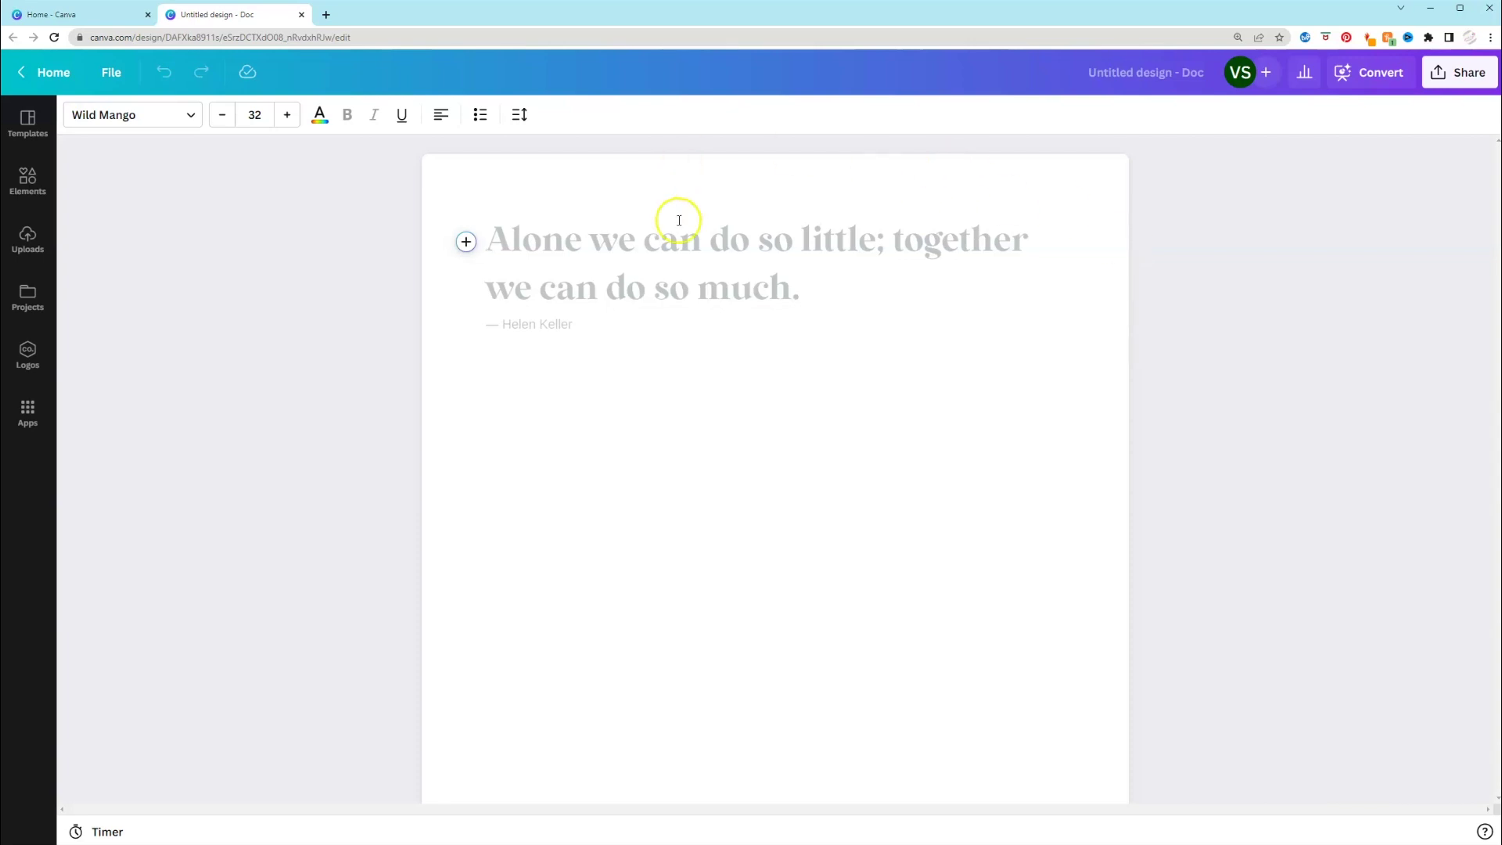
# Step: Start Magic Write from the + block menu beside the placeholder quote
pyautogui.click(466, 242)
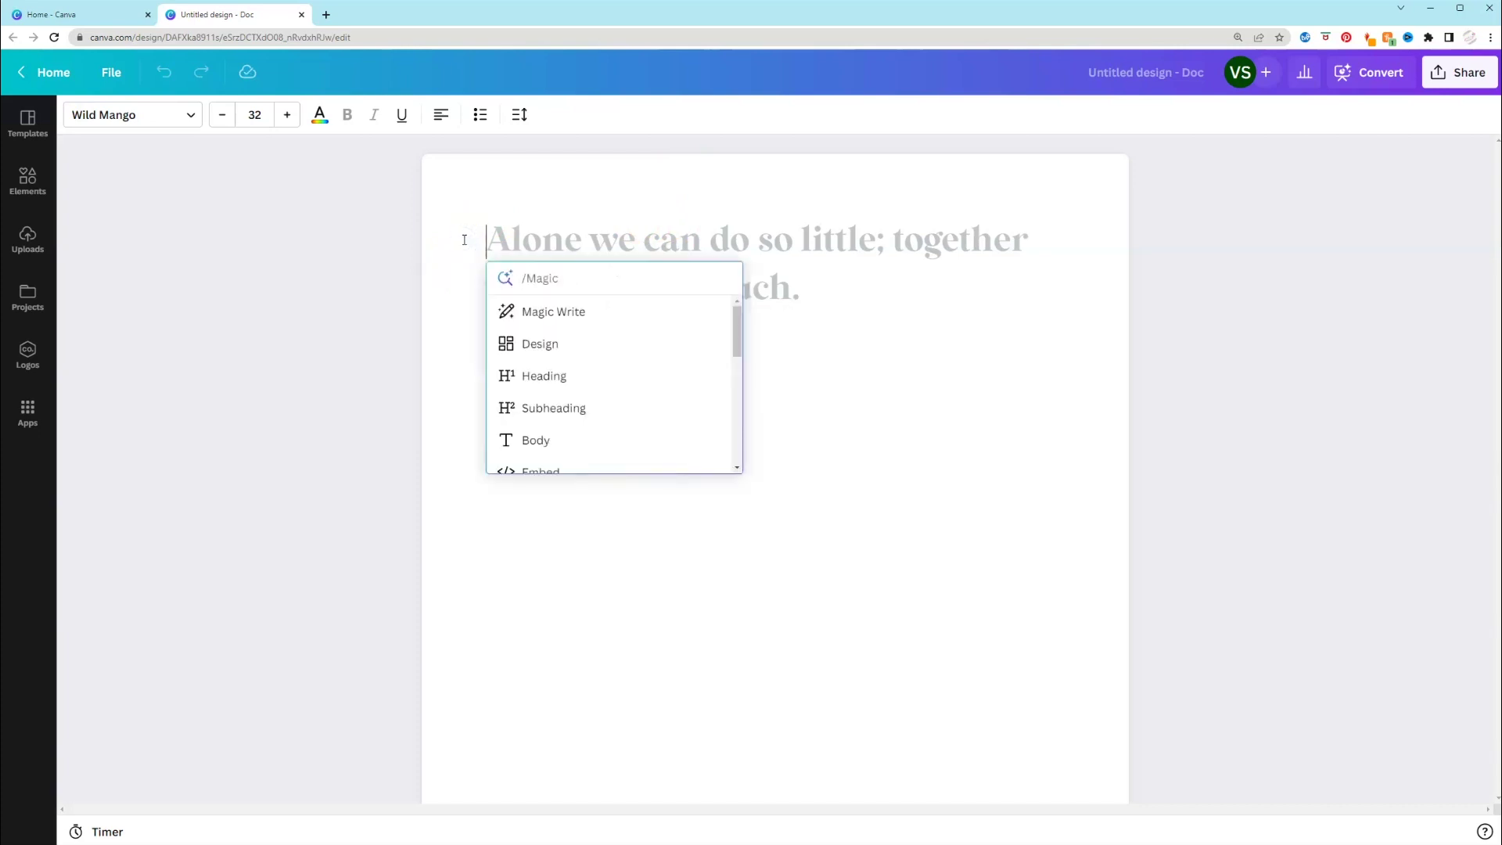
pyautogui.click(576, 313)
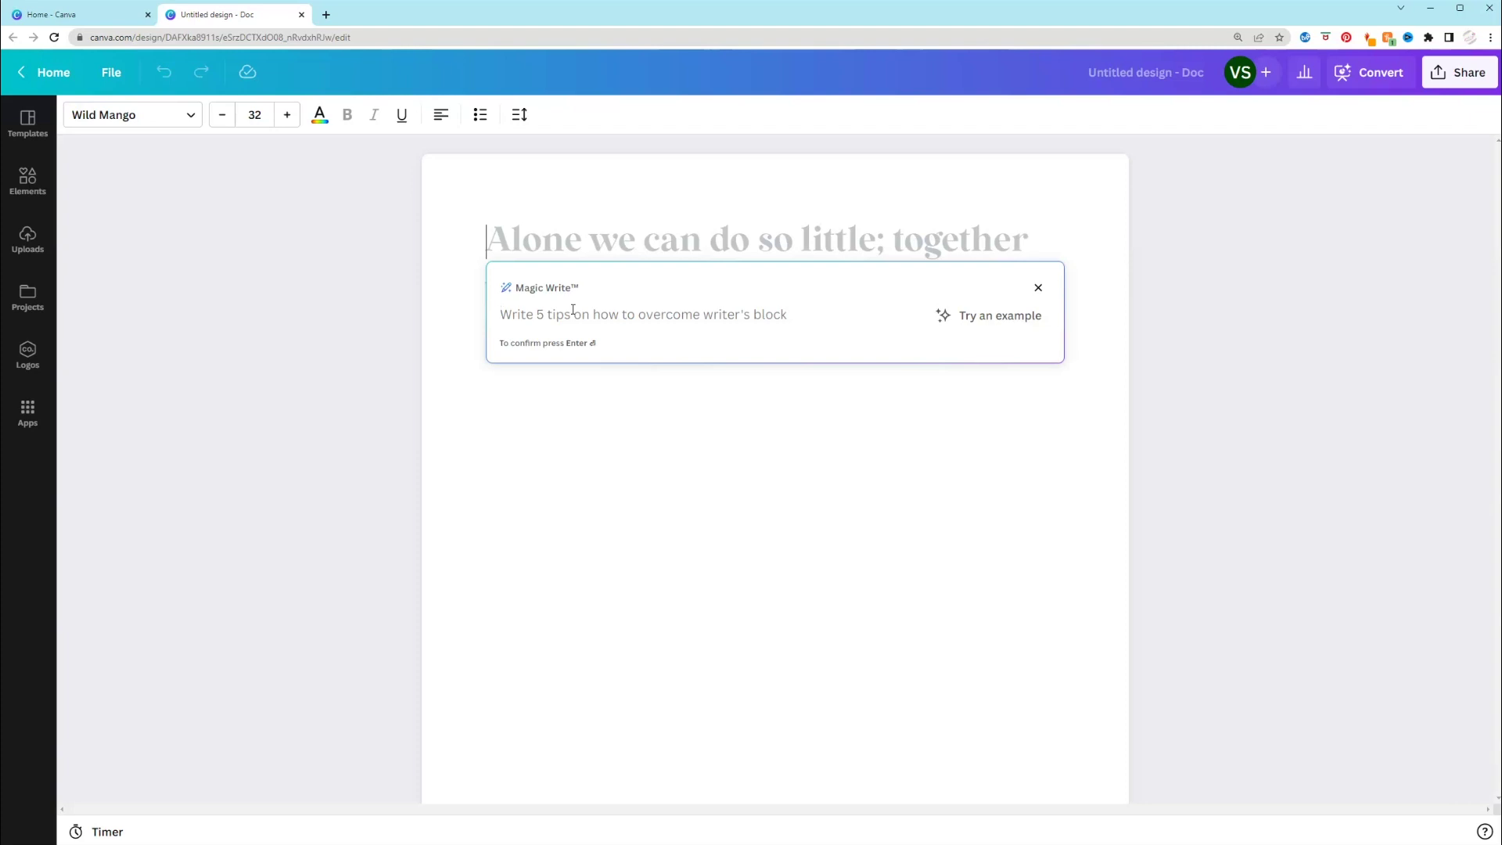
# Step: Ask Magic Write for 'Product description for a baby shower invitation'
pyautogui.write('Product ')
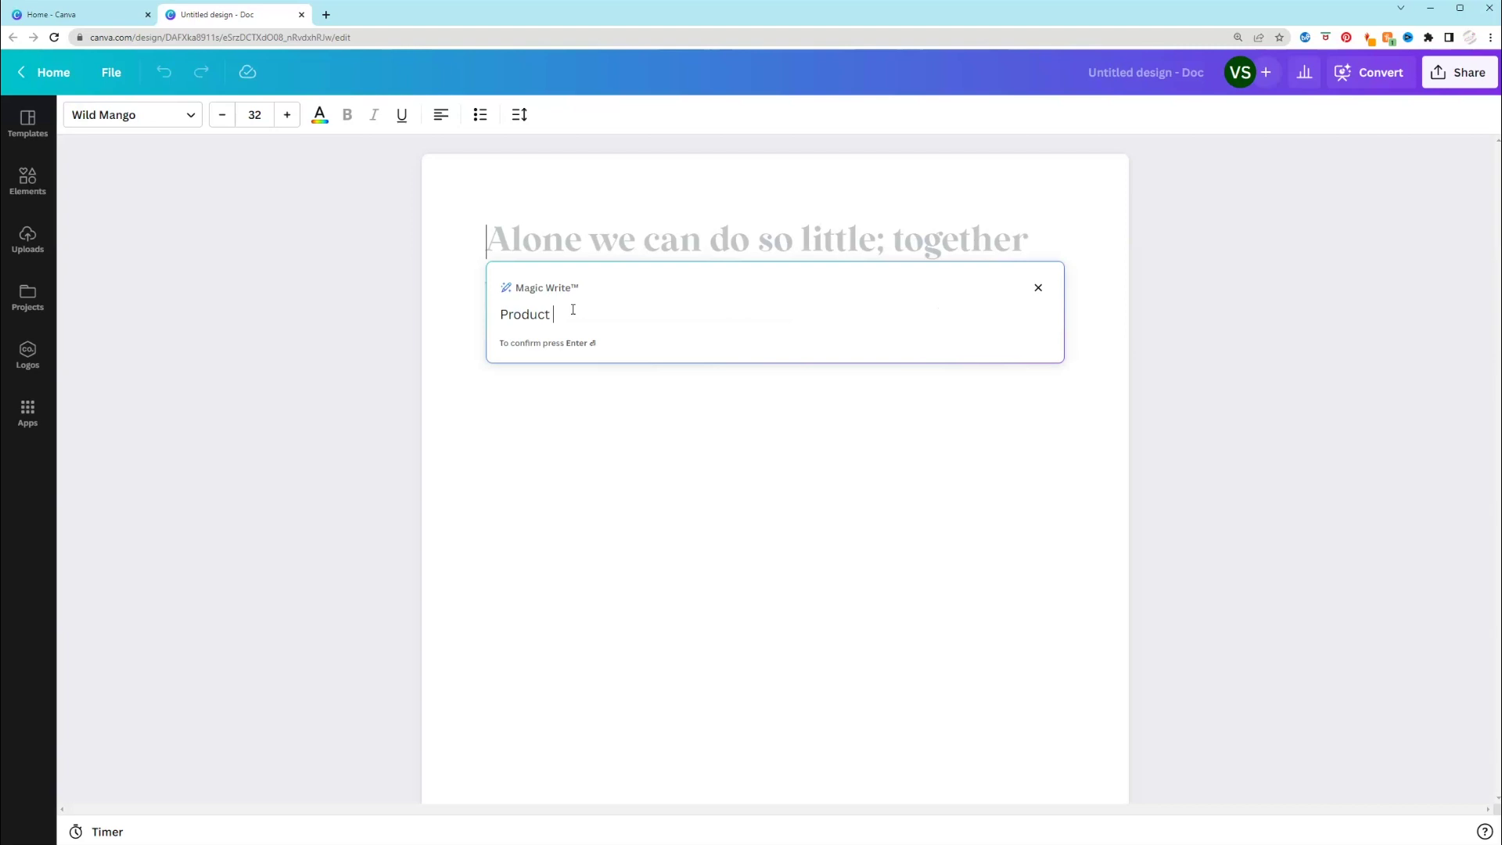
pyautogui.write('description for a baby shower invitation')
pyautogui.press('Return')
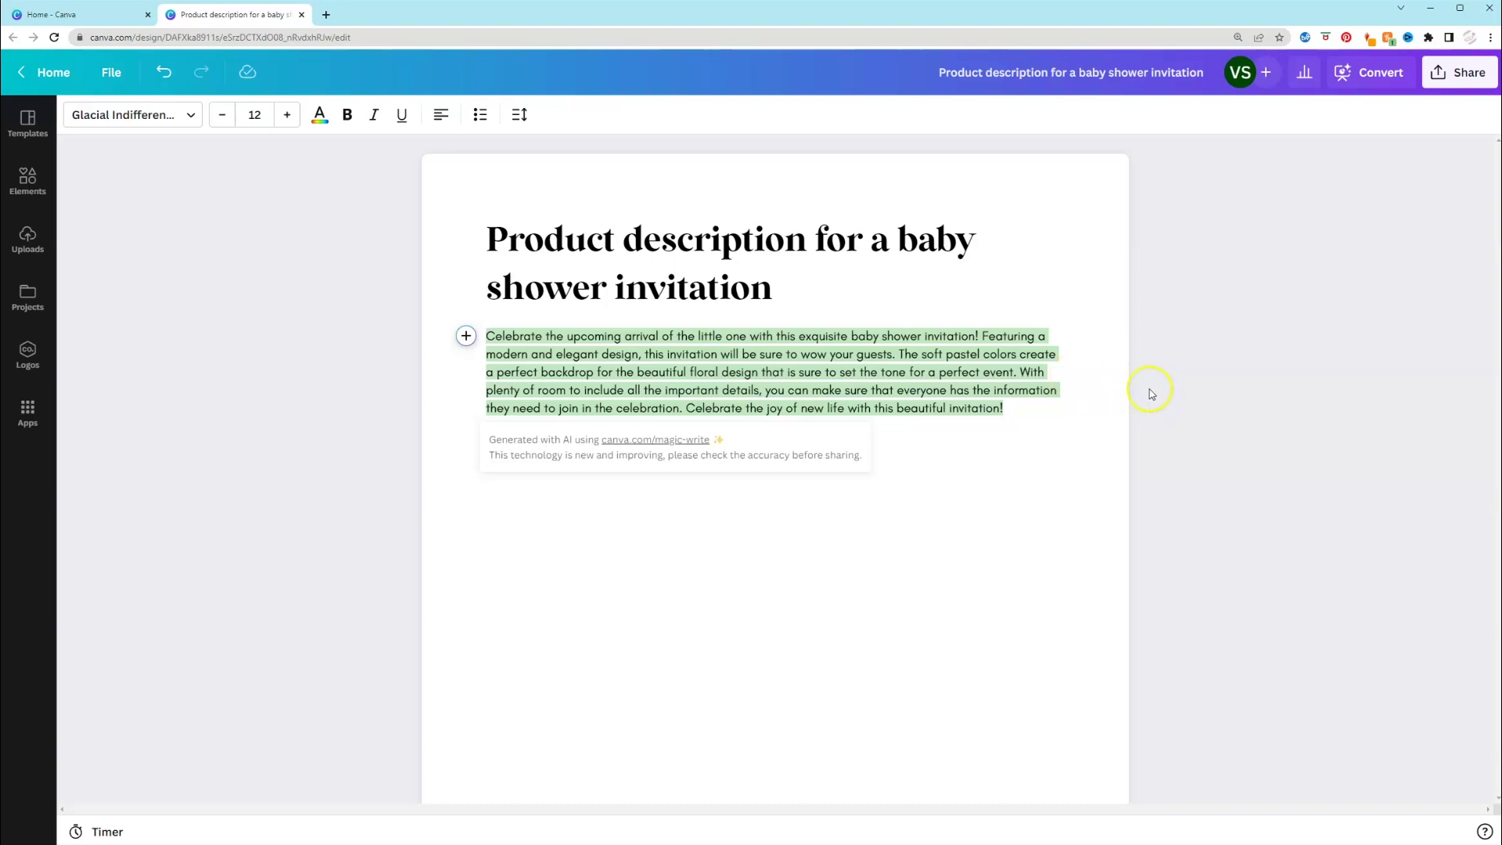
# Step: Clear the baby shower heading and description from the Doc
pyautogui.moveTo(1067, 420); pyautogui.dragTo(780, 376)
pyautogui.hotkey('ctrl', 'a')
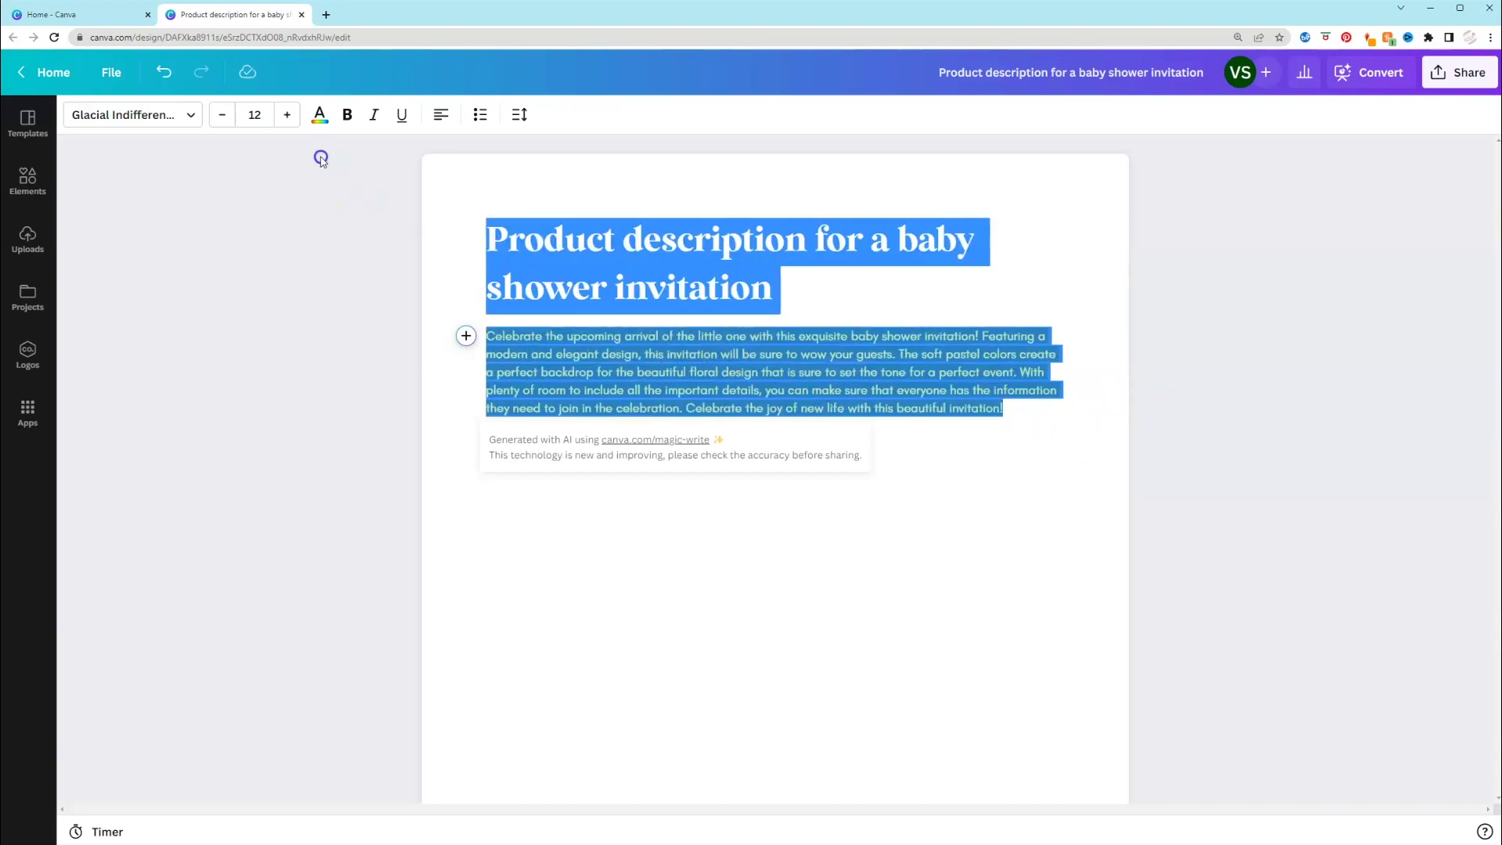
pyautogui.press('BackSpace')
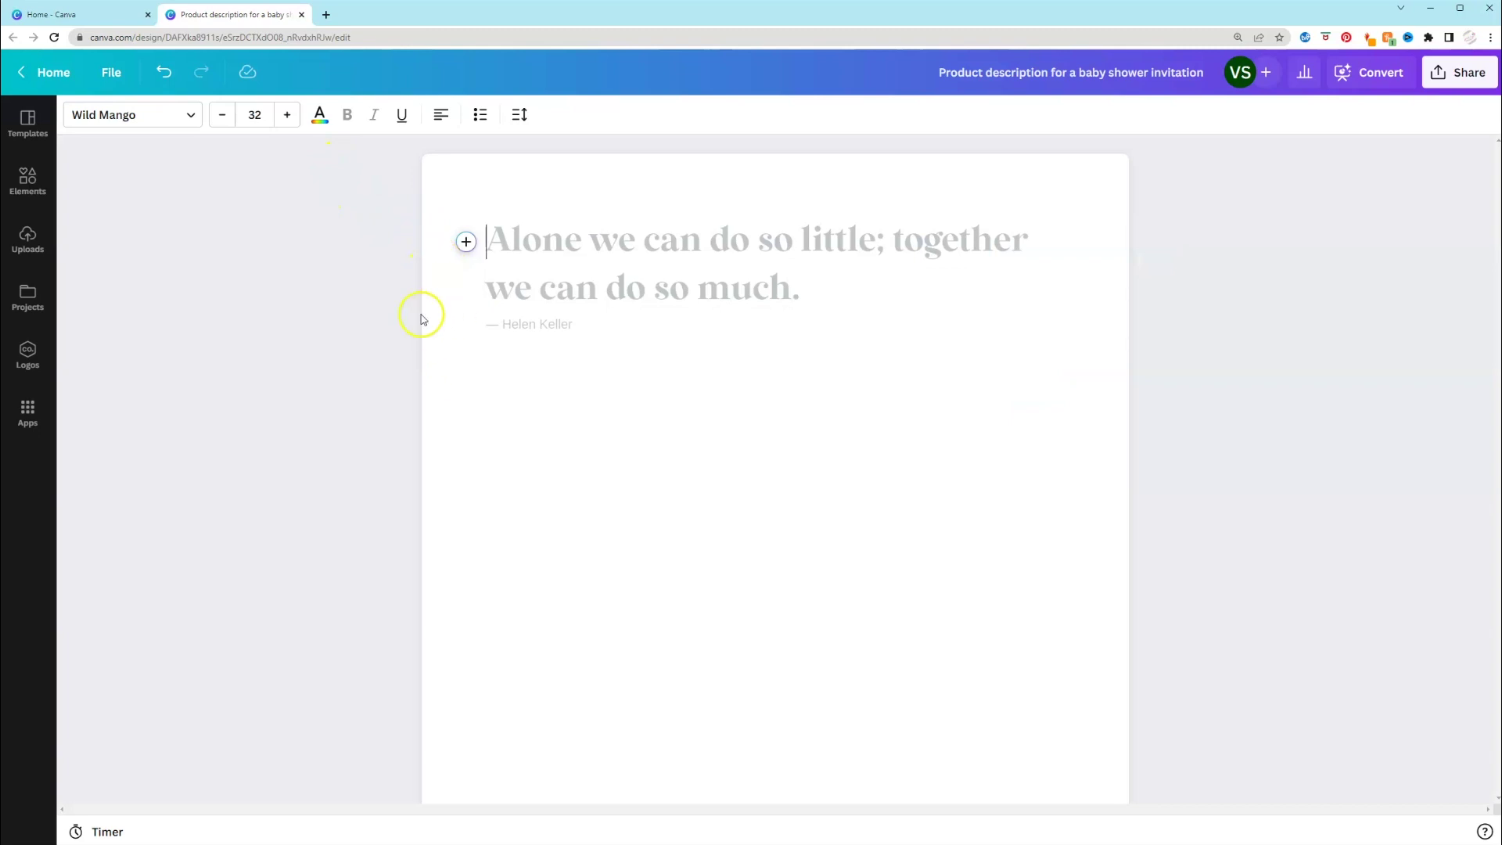
# Step: Generate a Magic Write 'Product description for 30oz Valentine's Day tumbler'
pyautogui.click(467, 242)
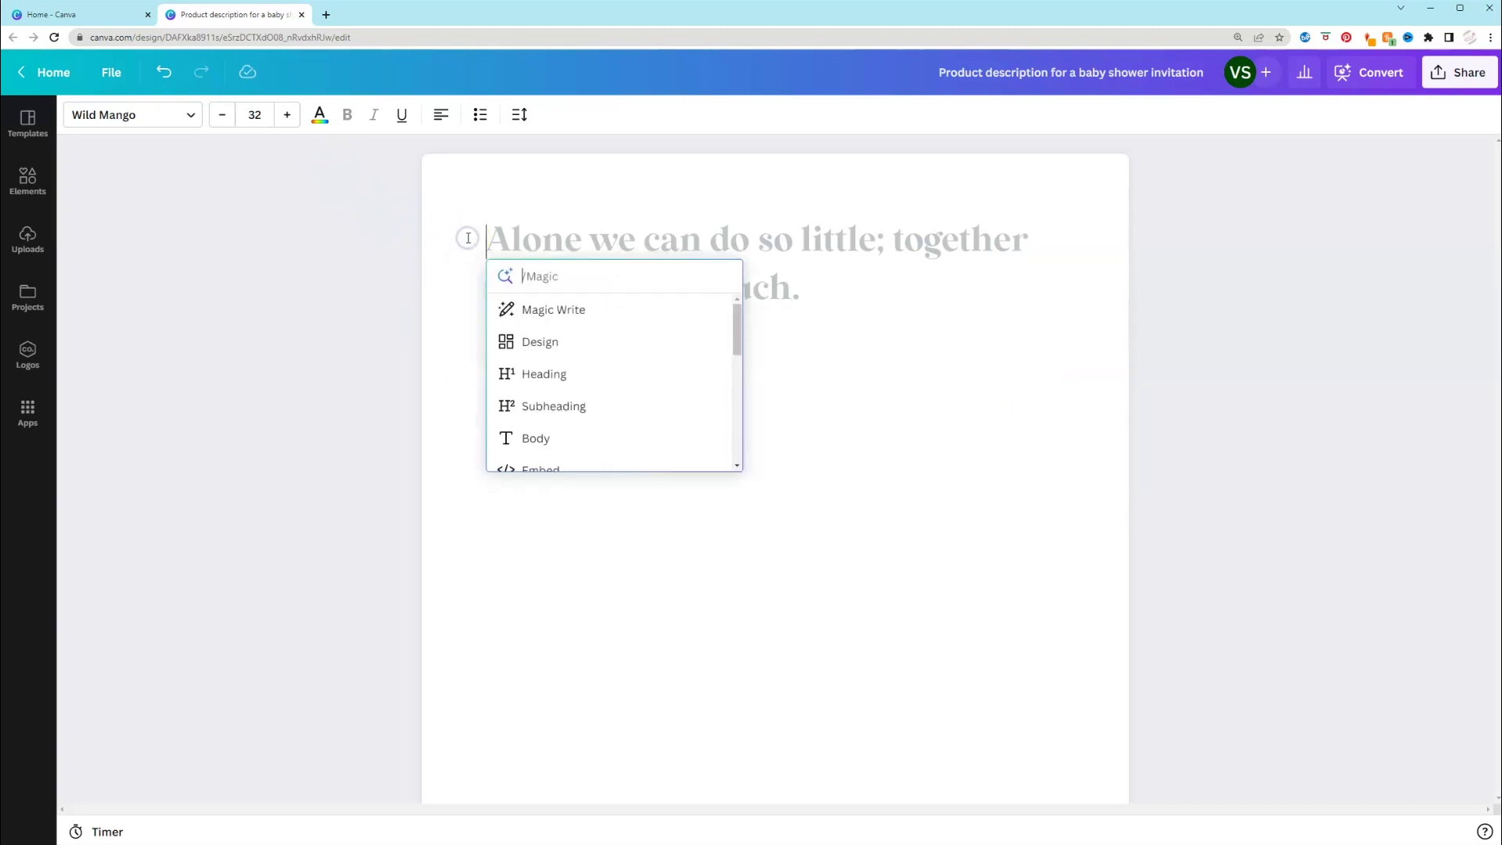
pyautogui.click(511, 311)
pyautogui.click(565, 313)
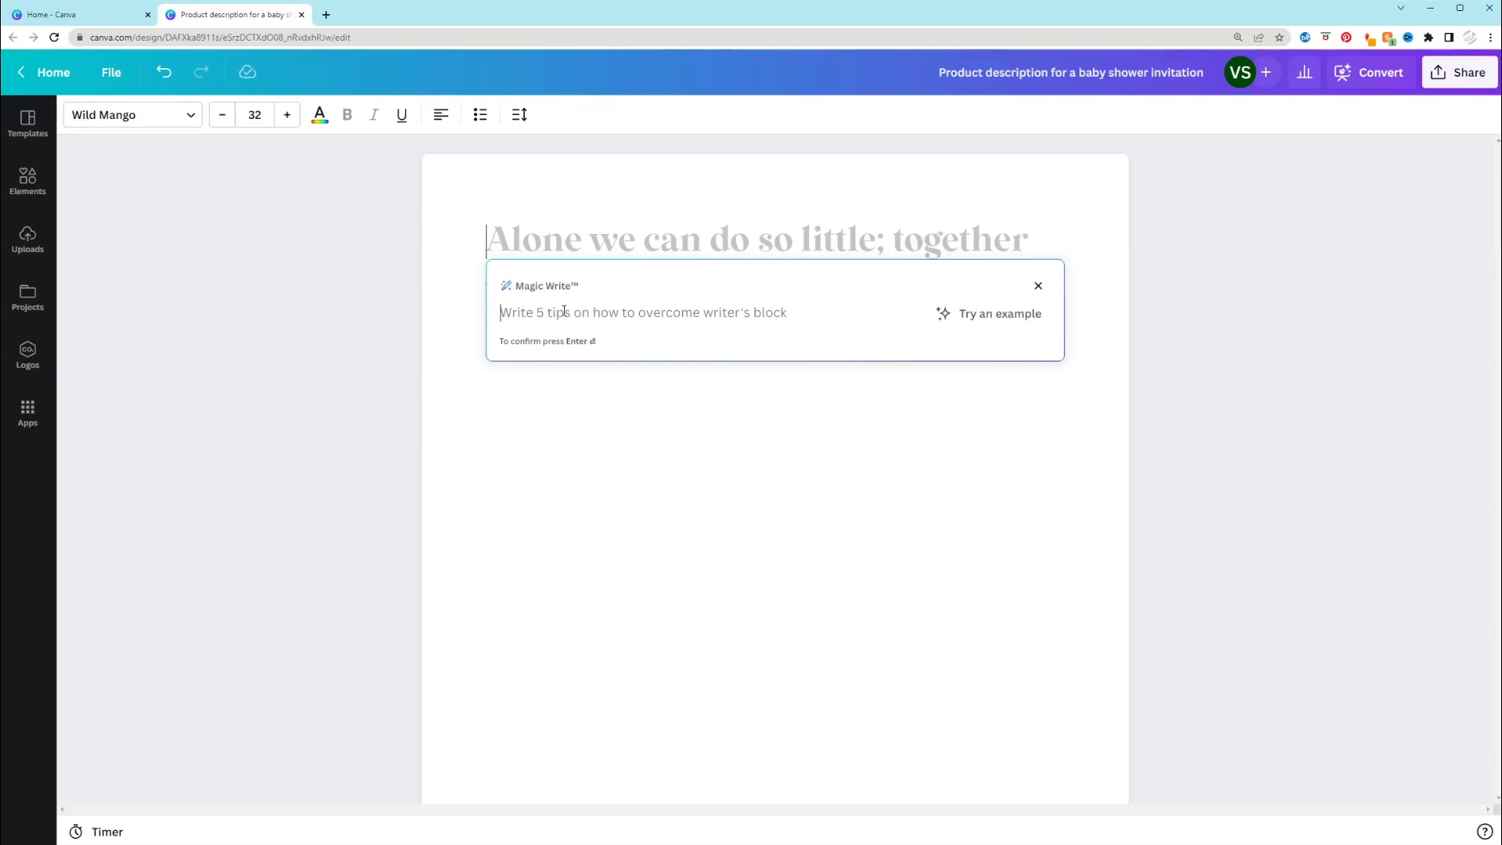
pyautogui.write('Product description for')
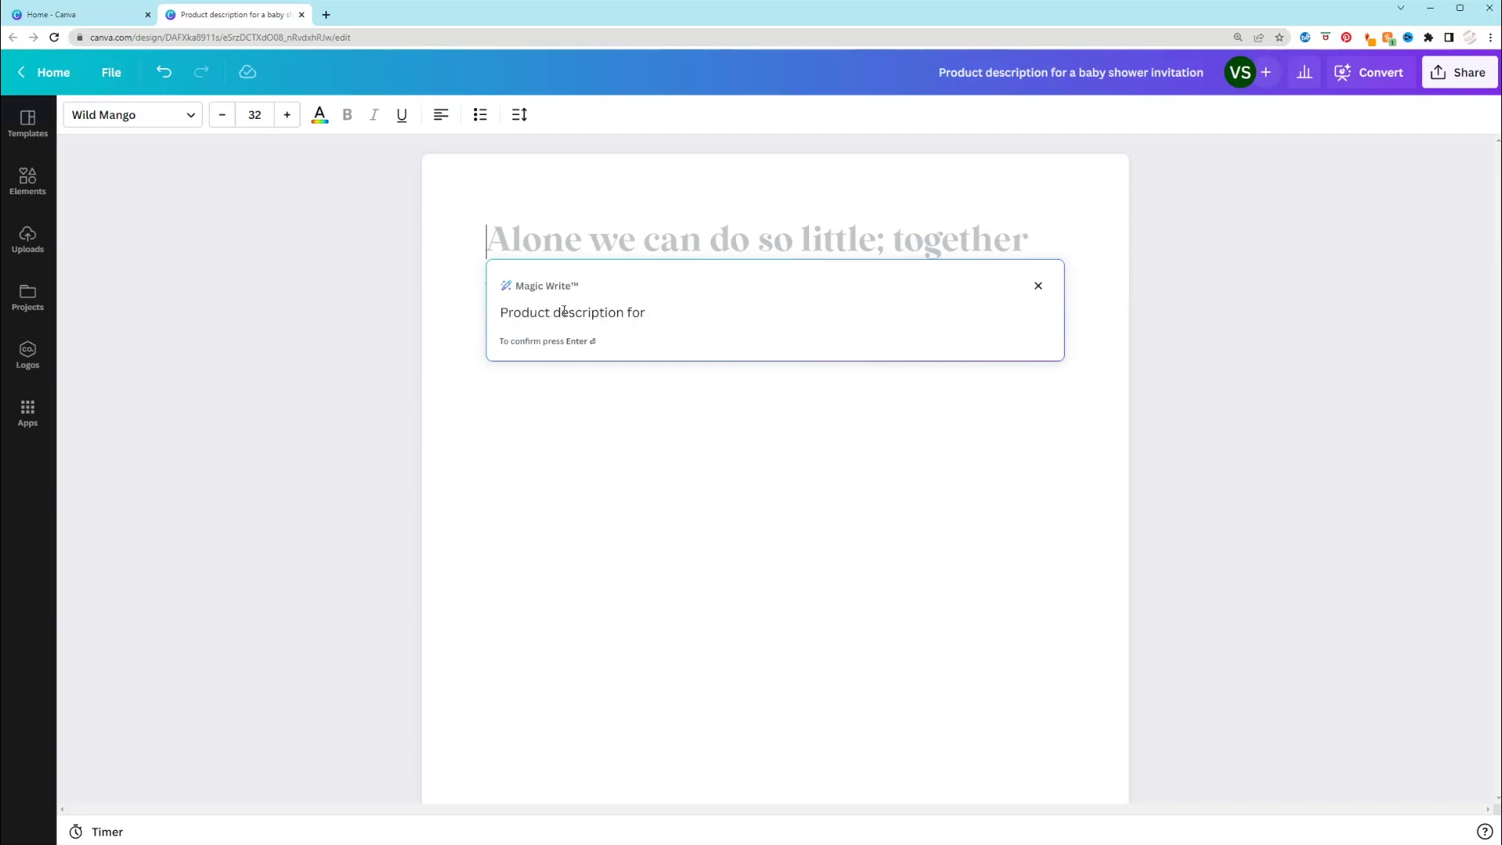
pyautogui.write(" 30oz Valentine's Day tumbl")
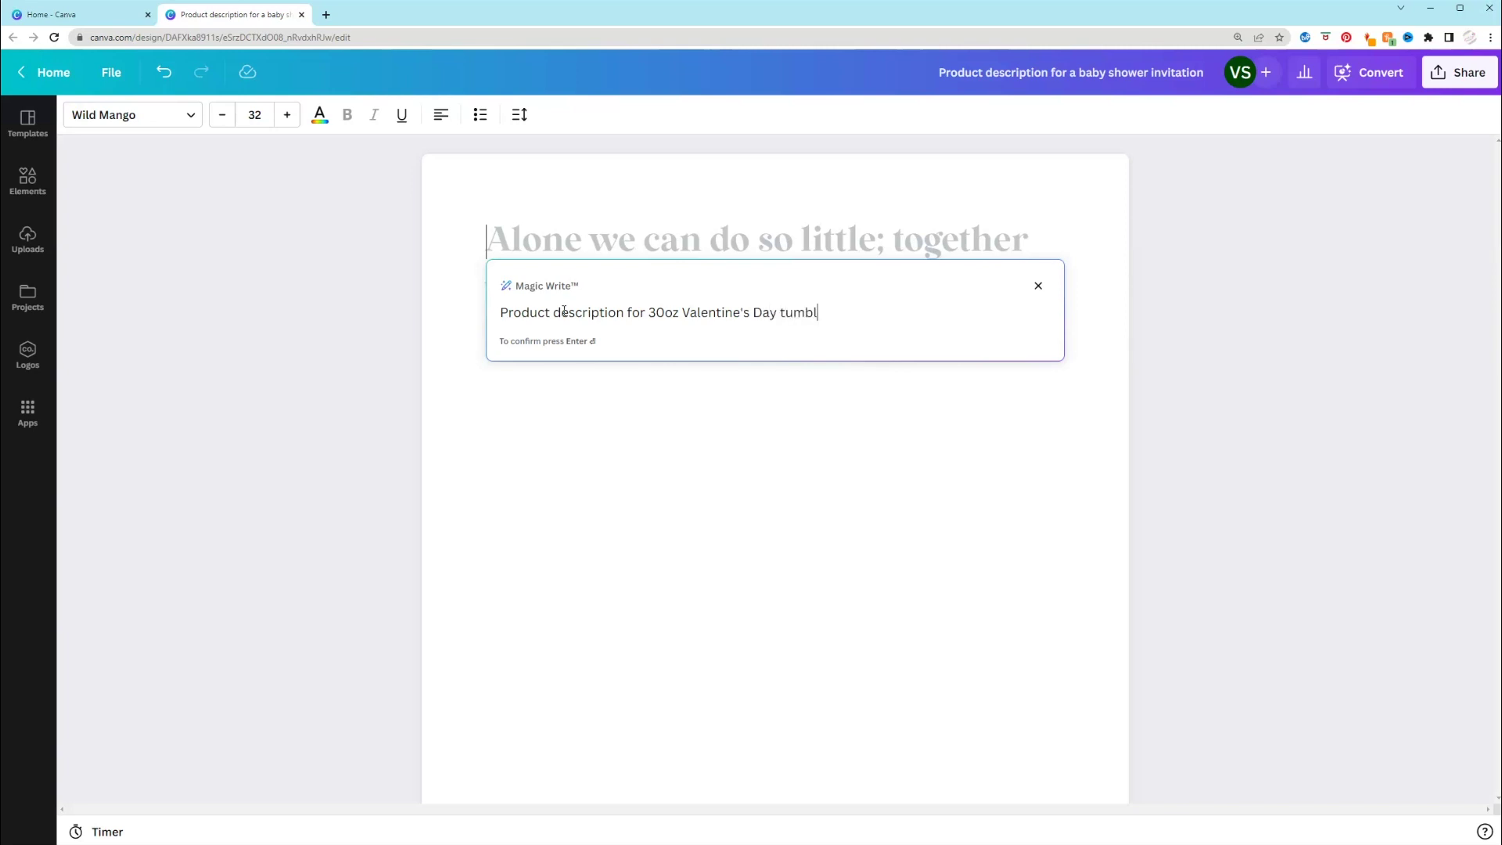
pyautogui.write('er')
pyautogui.press('Return')
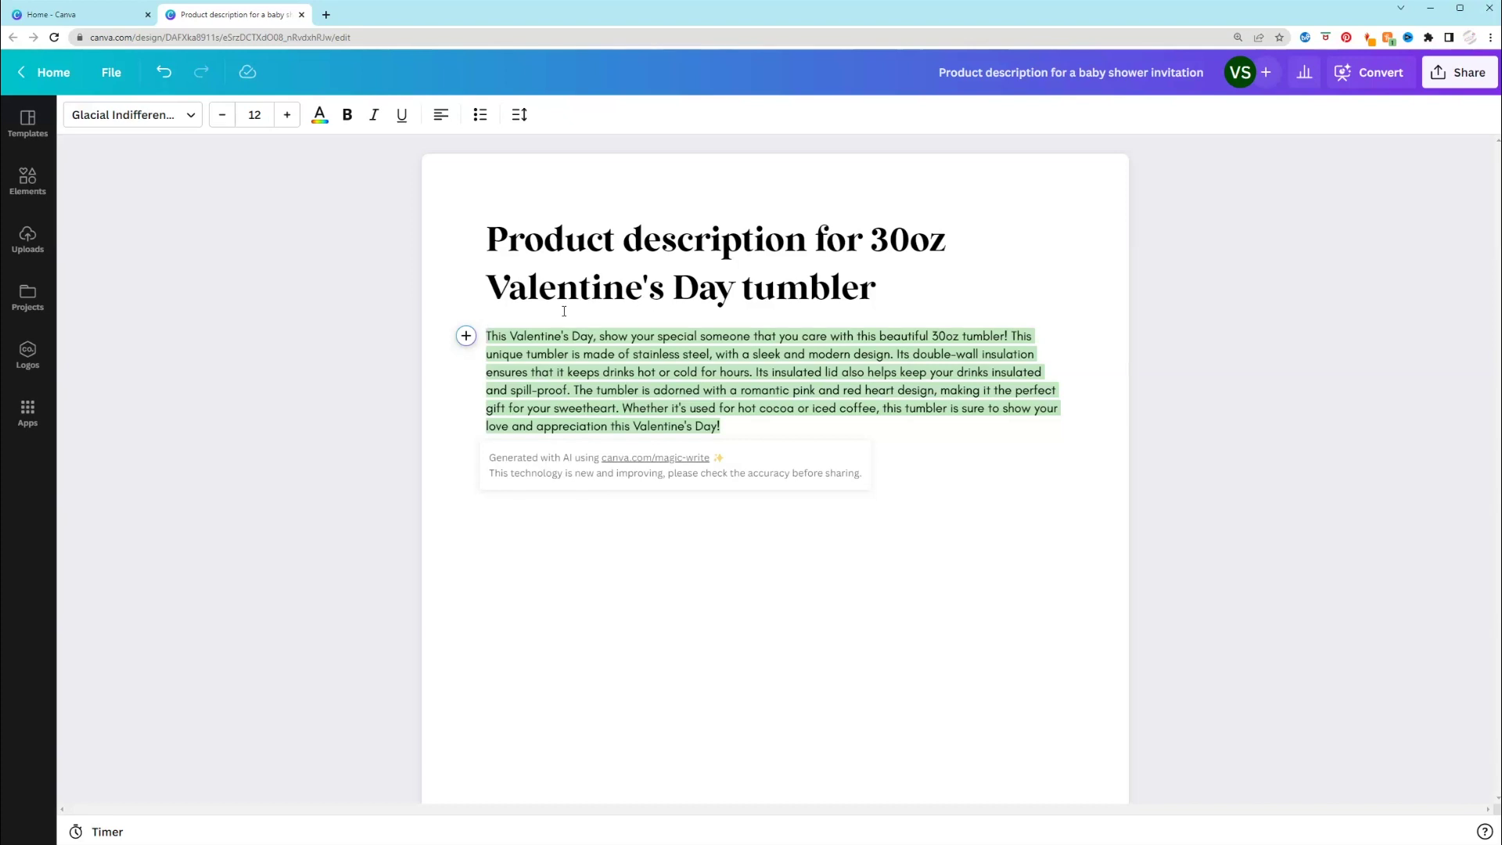
# Step: Replace the tumbler text with a Magic Write list for 'Hashtags for crafters'
pyautogui.hotkey('ctrl', 'z')
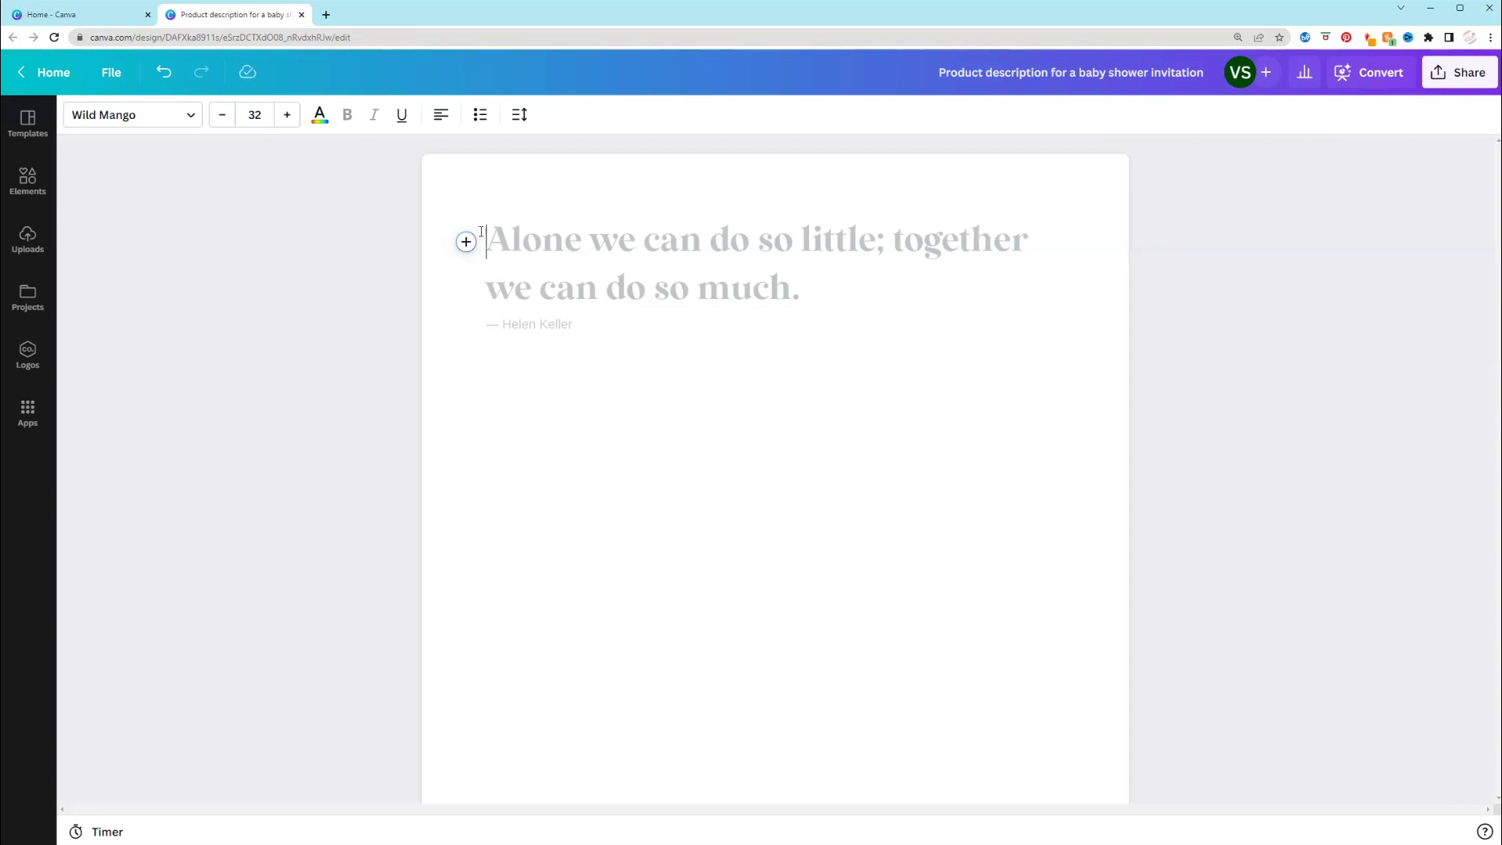
pyautogui.click(466, 241)
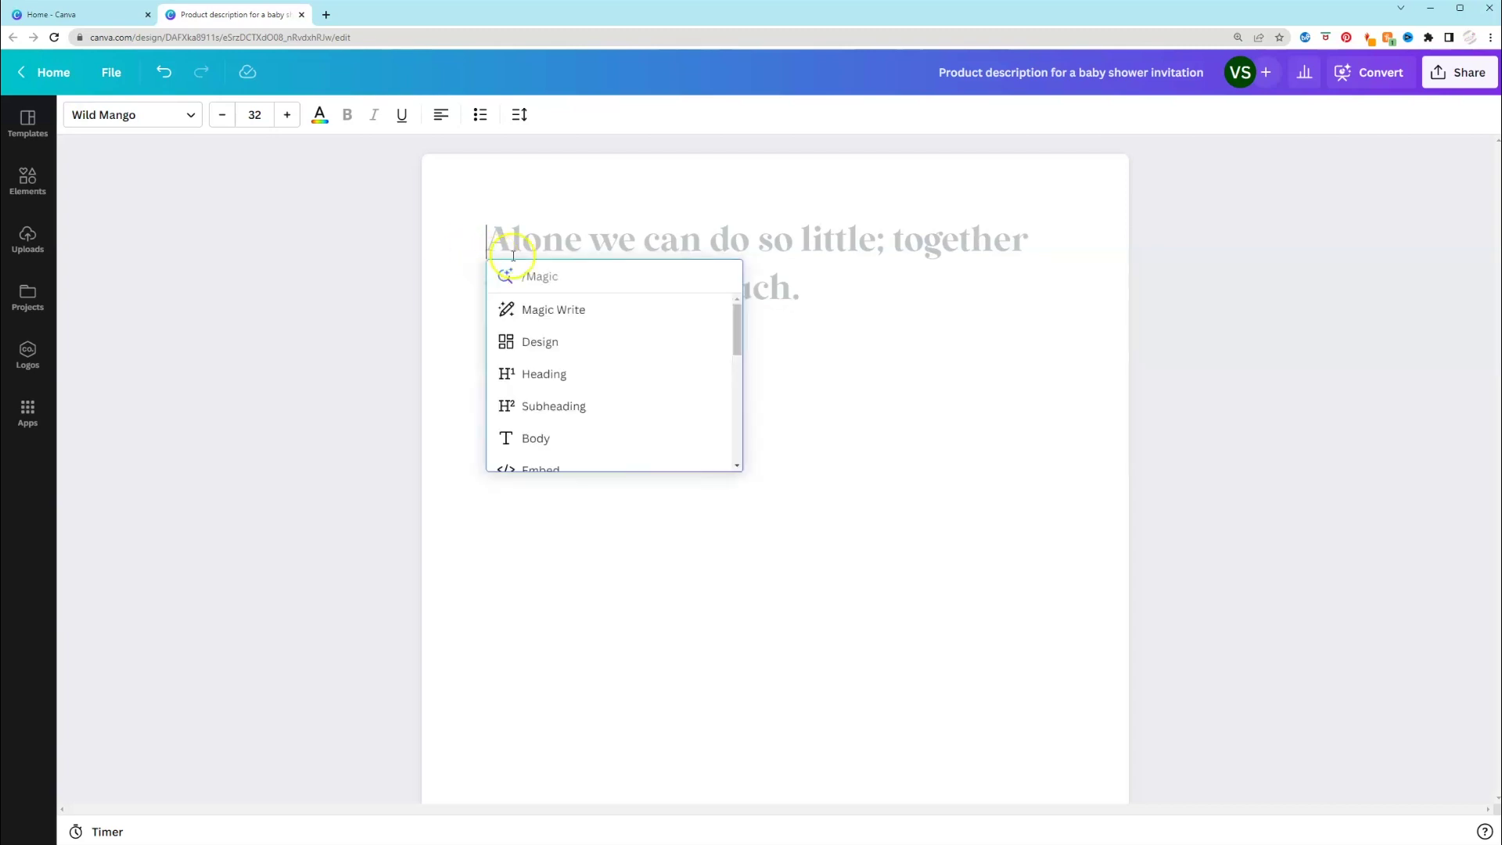
pyautogui.click(546, 311)
pyautogui.write('Hash')
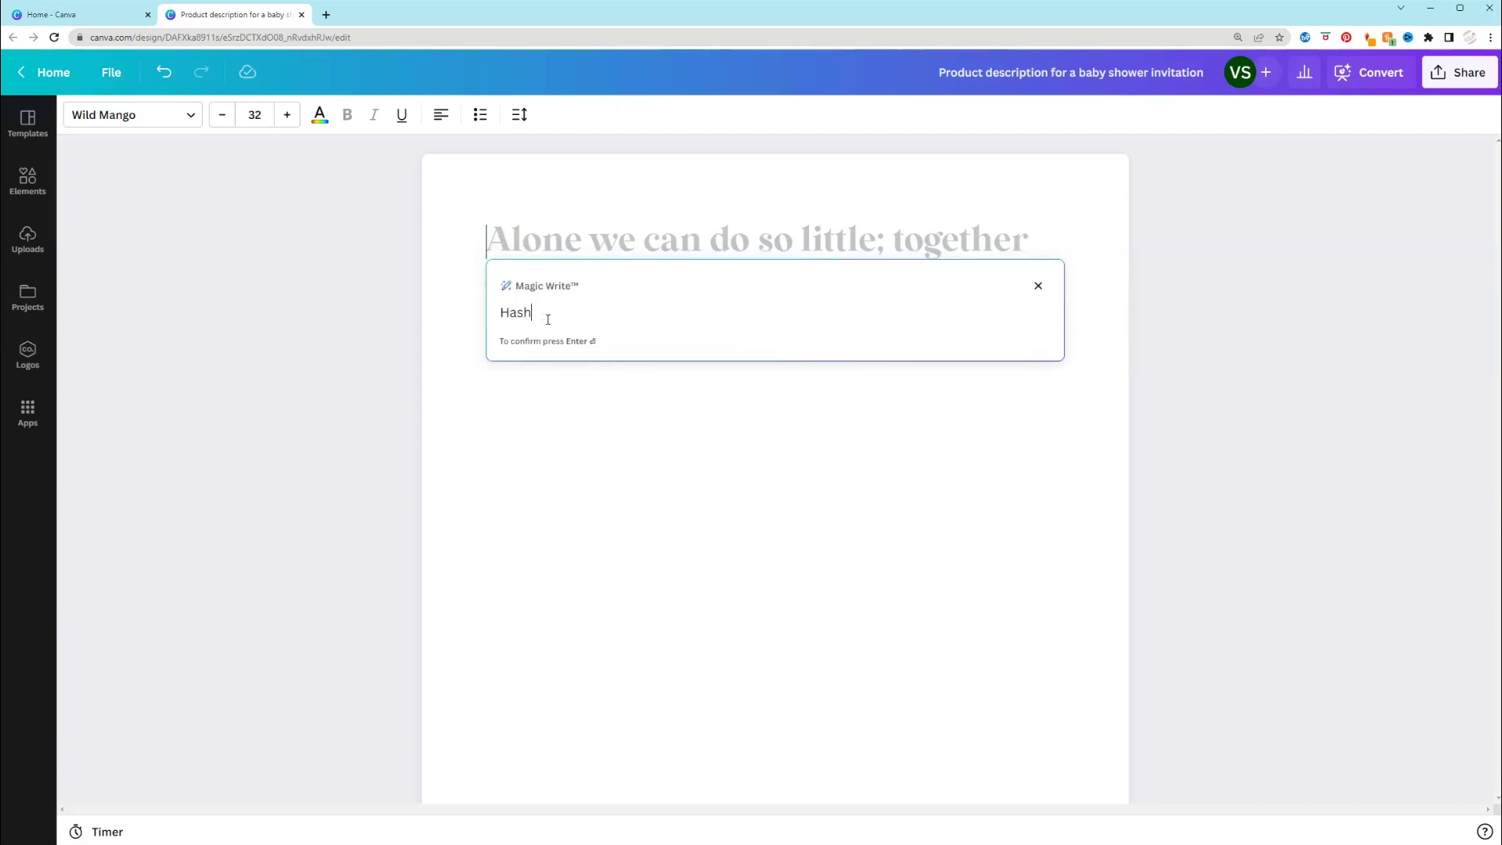
pyautogui.write('tags for crafters')
pyautogui.press('Return')
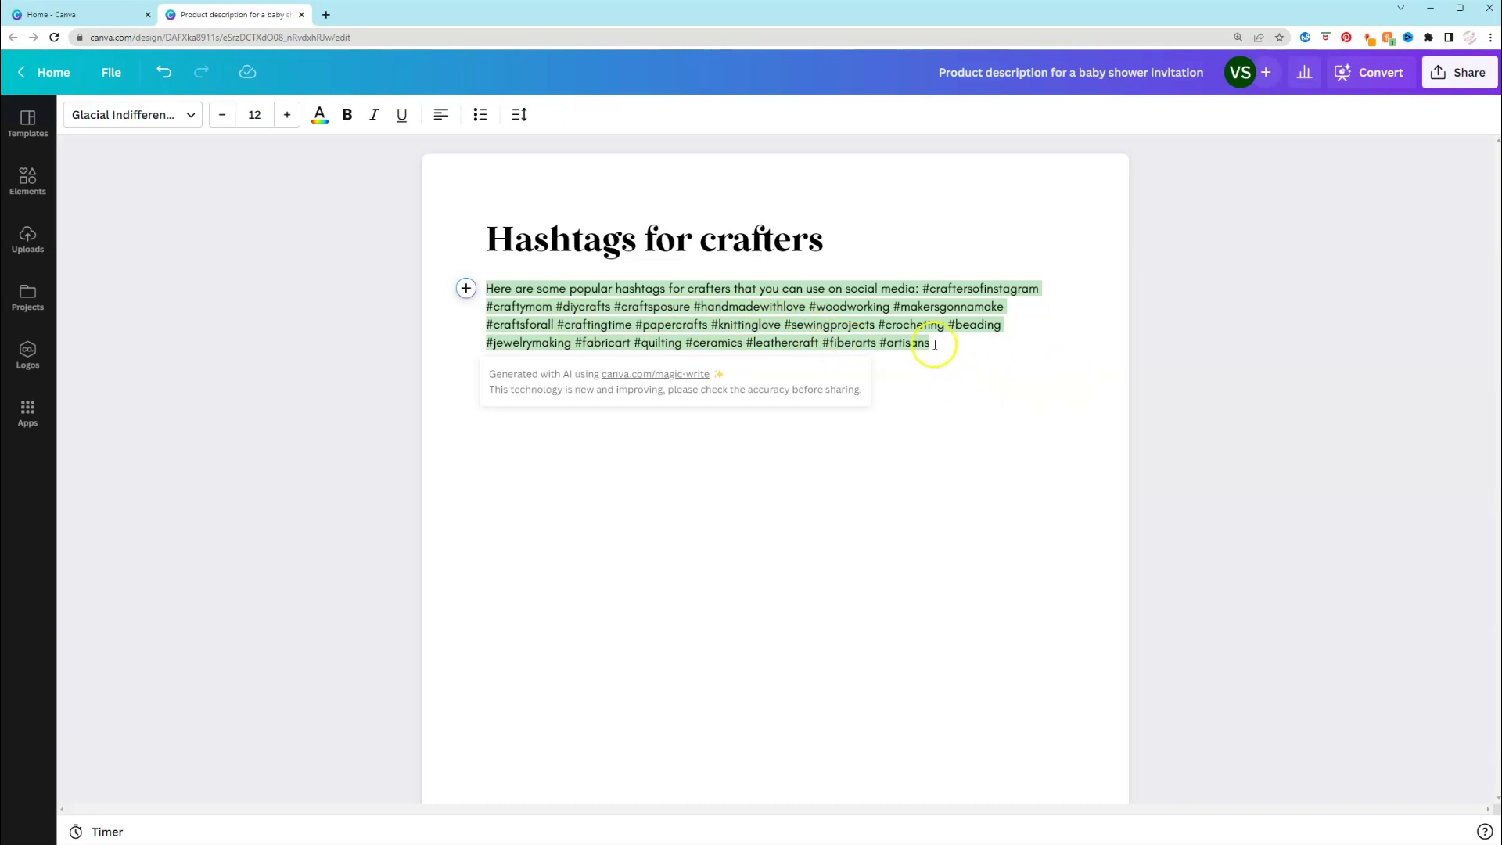
# Step: Replace the crafter hashtags with Magic Write 'Hashtags for party planner'
pyautogui.moveTo(935, 345); pyautogui.dragTo(453, 270)
pyautogui.press('Delete')
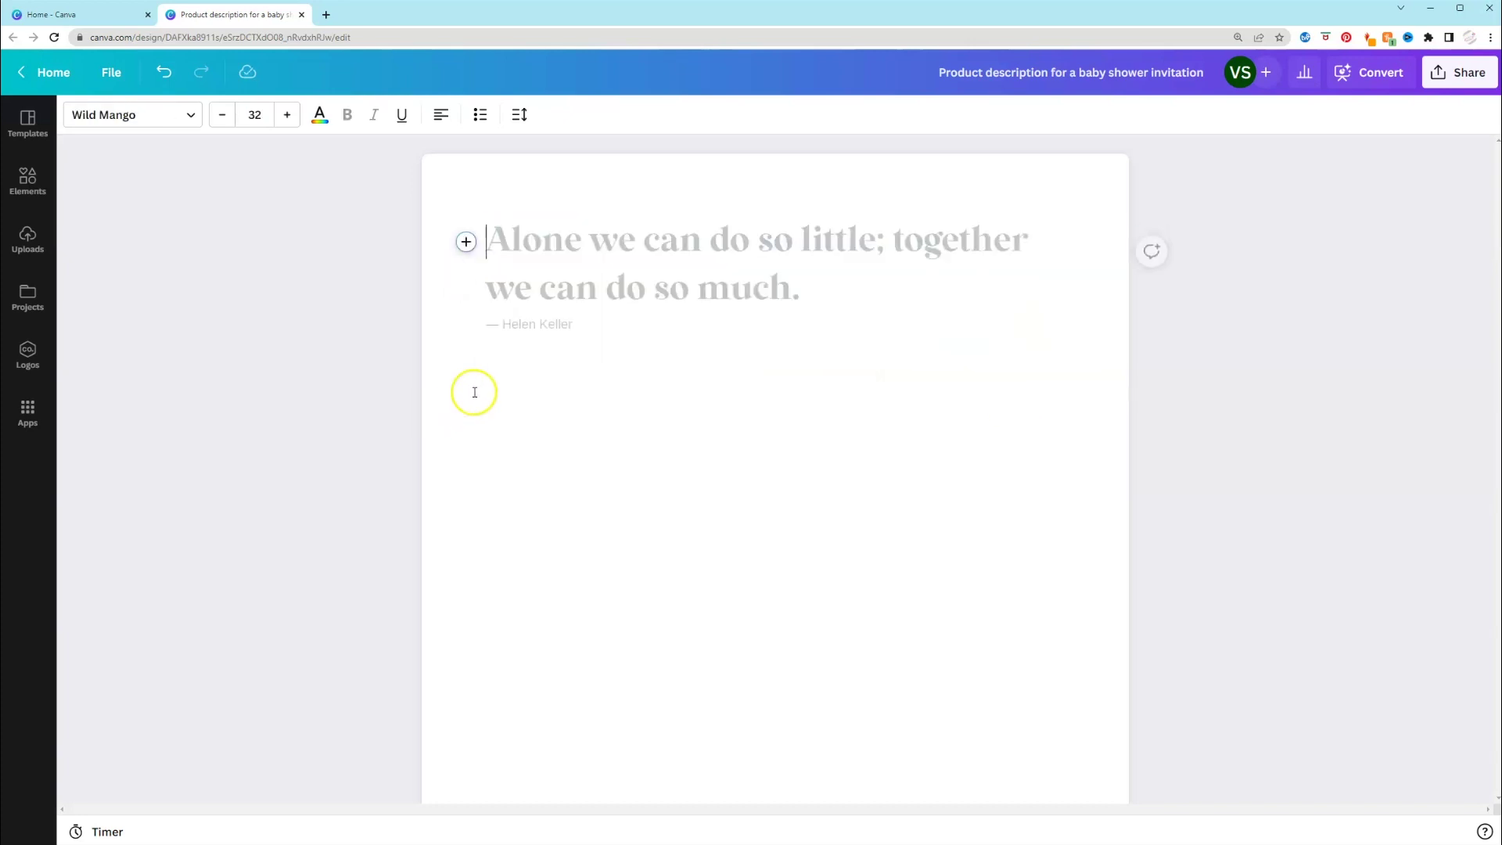
pyautogui.click(466, 242)
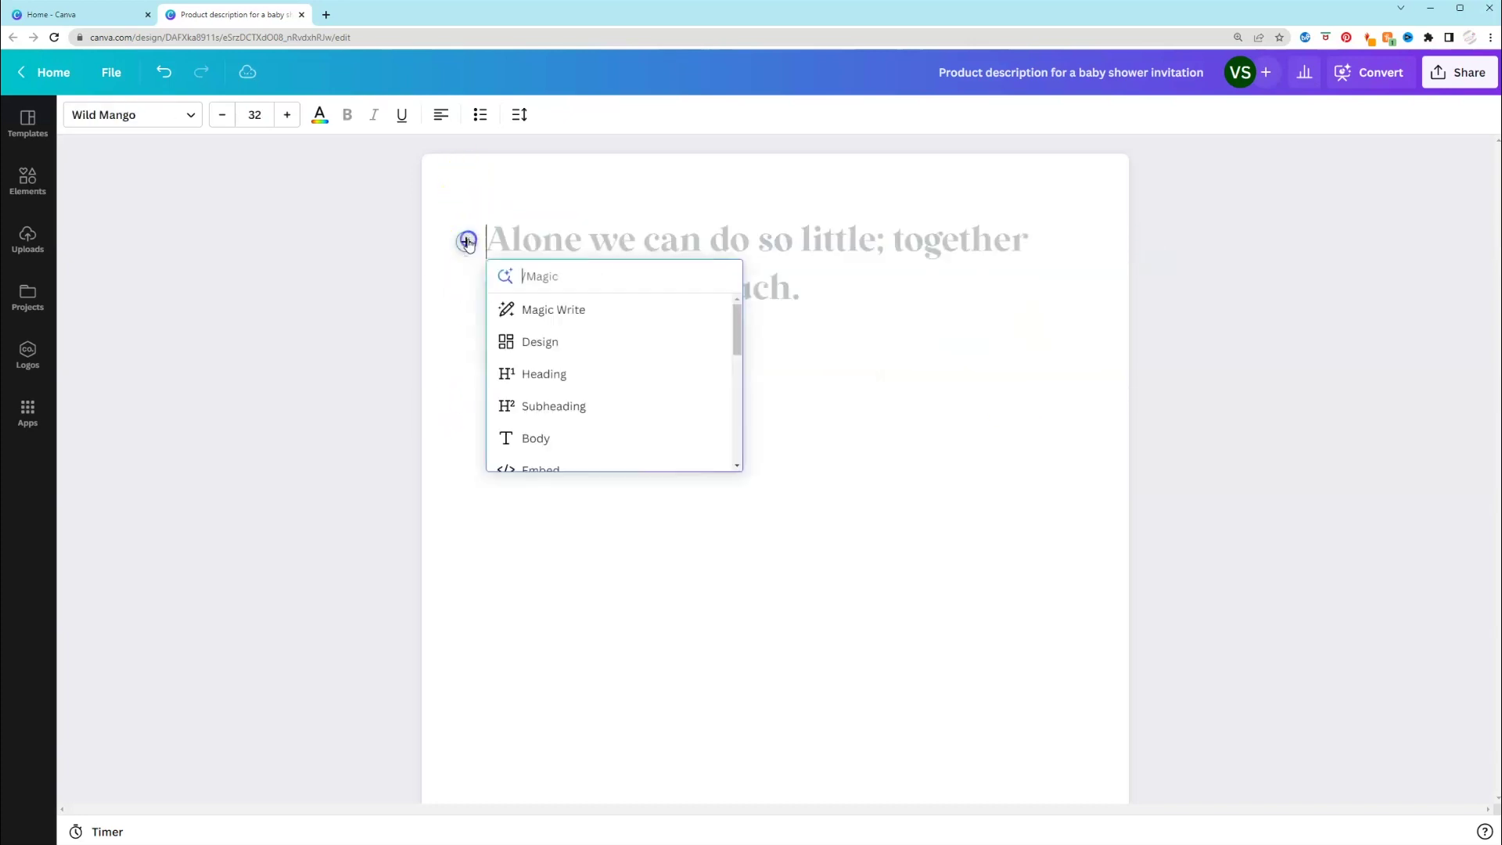
pyautogui.click(579, 309)
pyautogui.write('H')
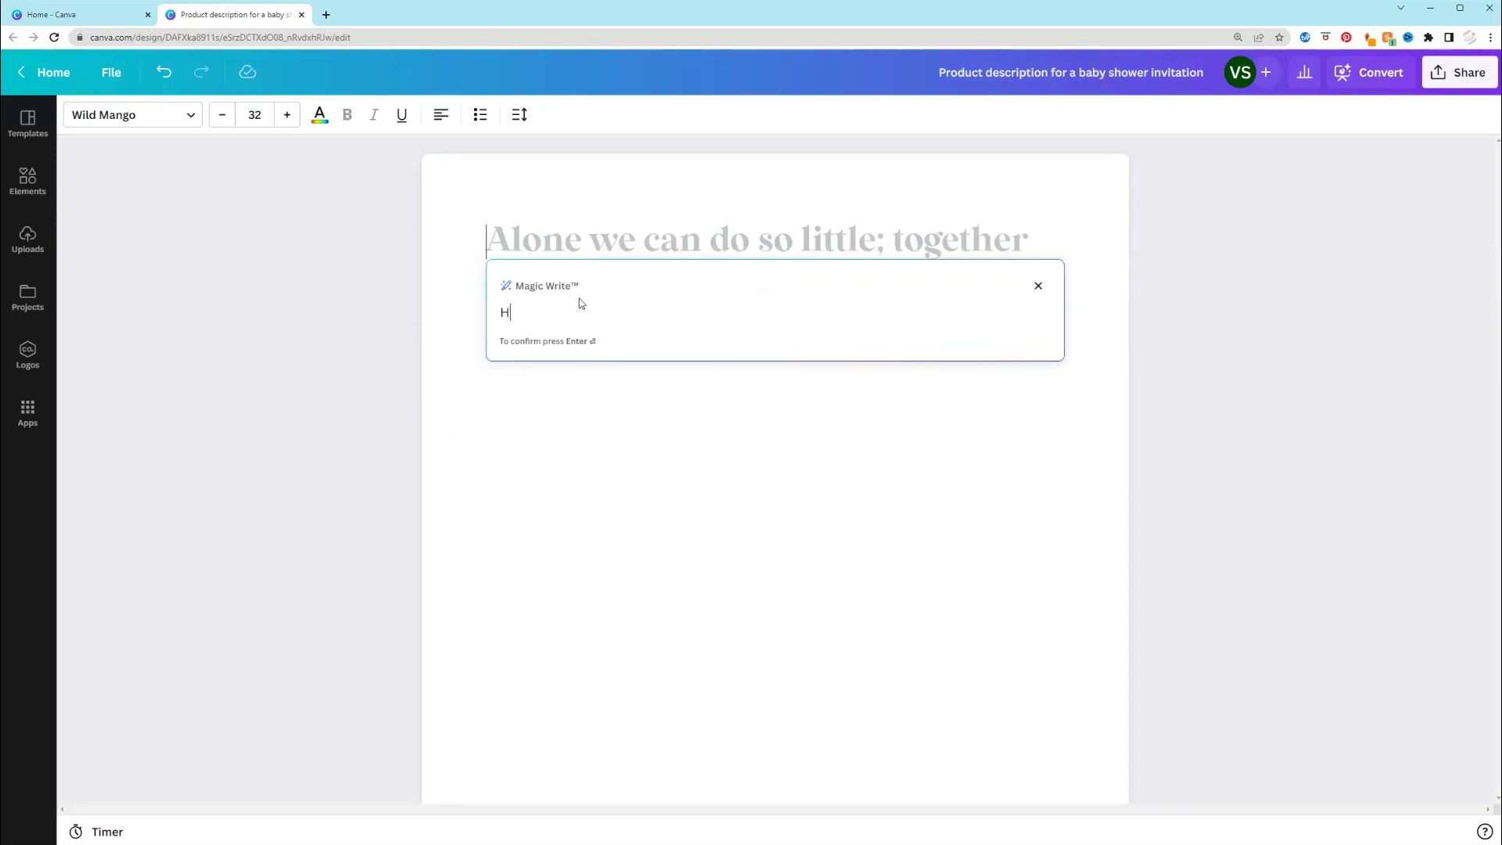
pyautogui.write('ash')
pyautogui.write('tags for party planner')
pyautogui.press('Return')
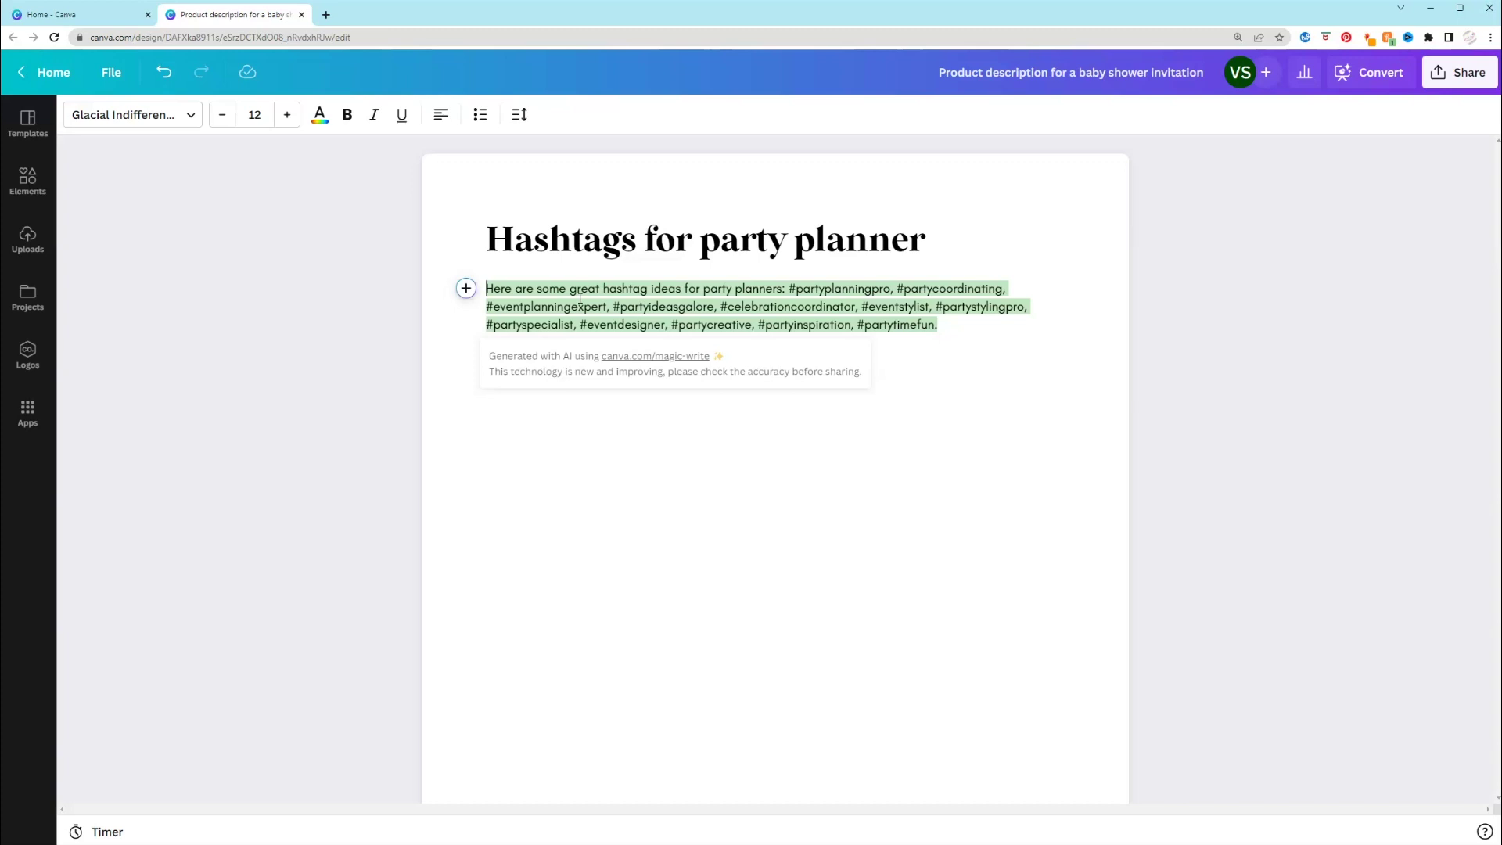
# Step: Undo that result and generate '10 hashtags for party favors' instead
pyautogui.hotkey('ctrl', 'z')
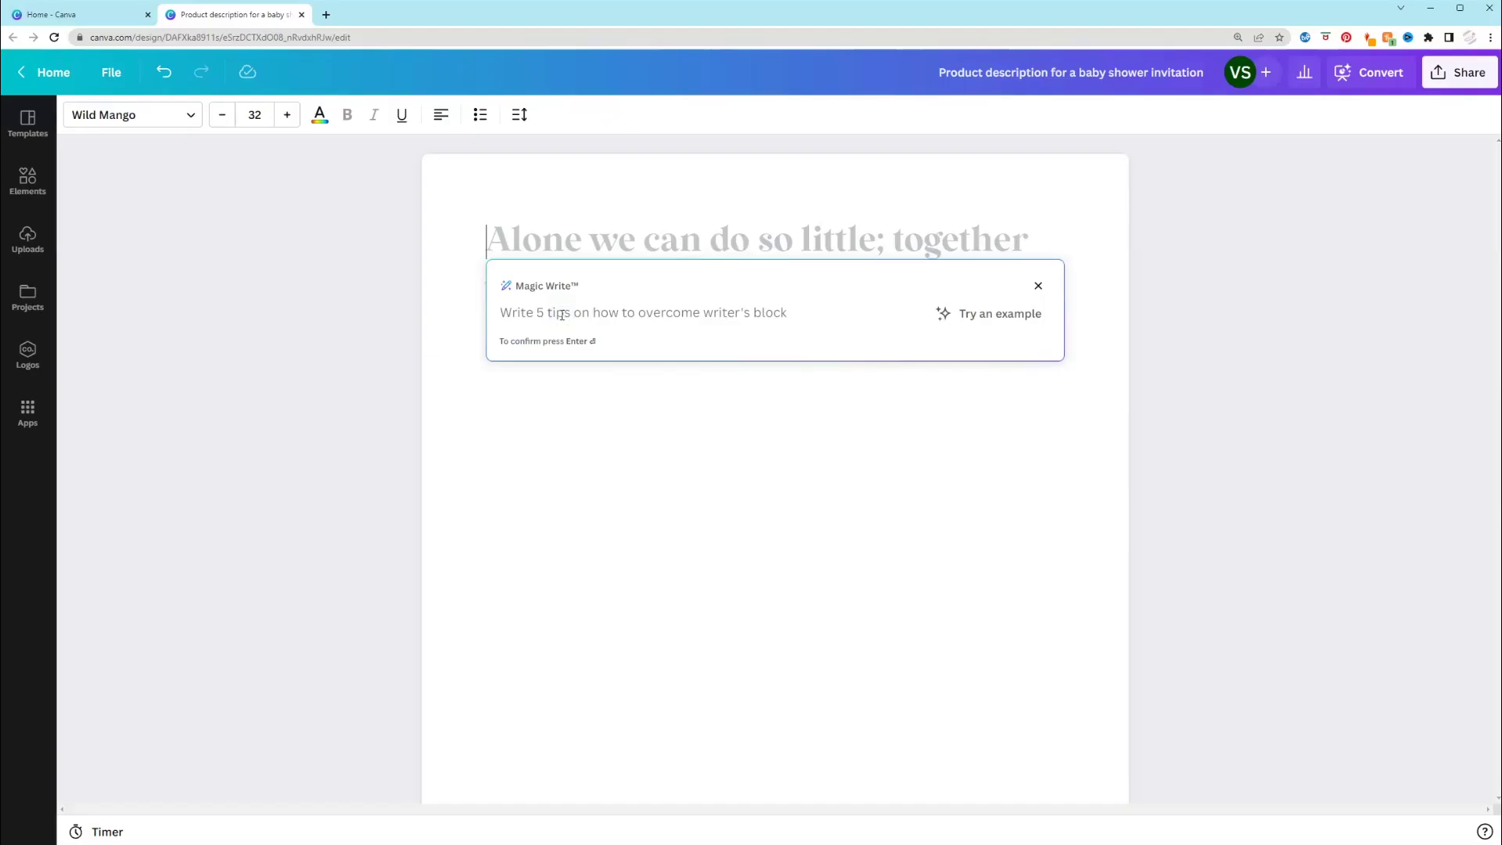
pyautogui.write('10 hashta')
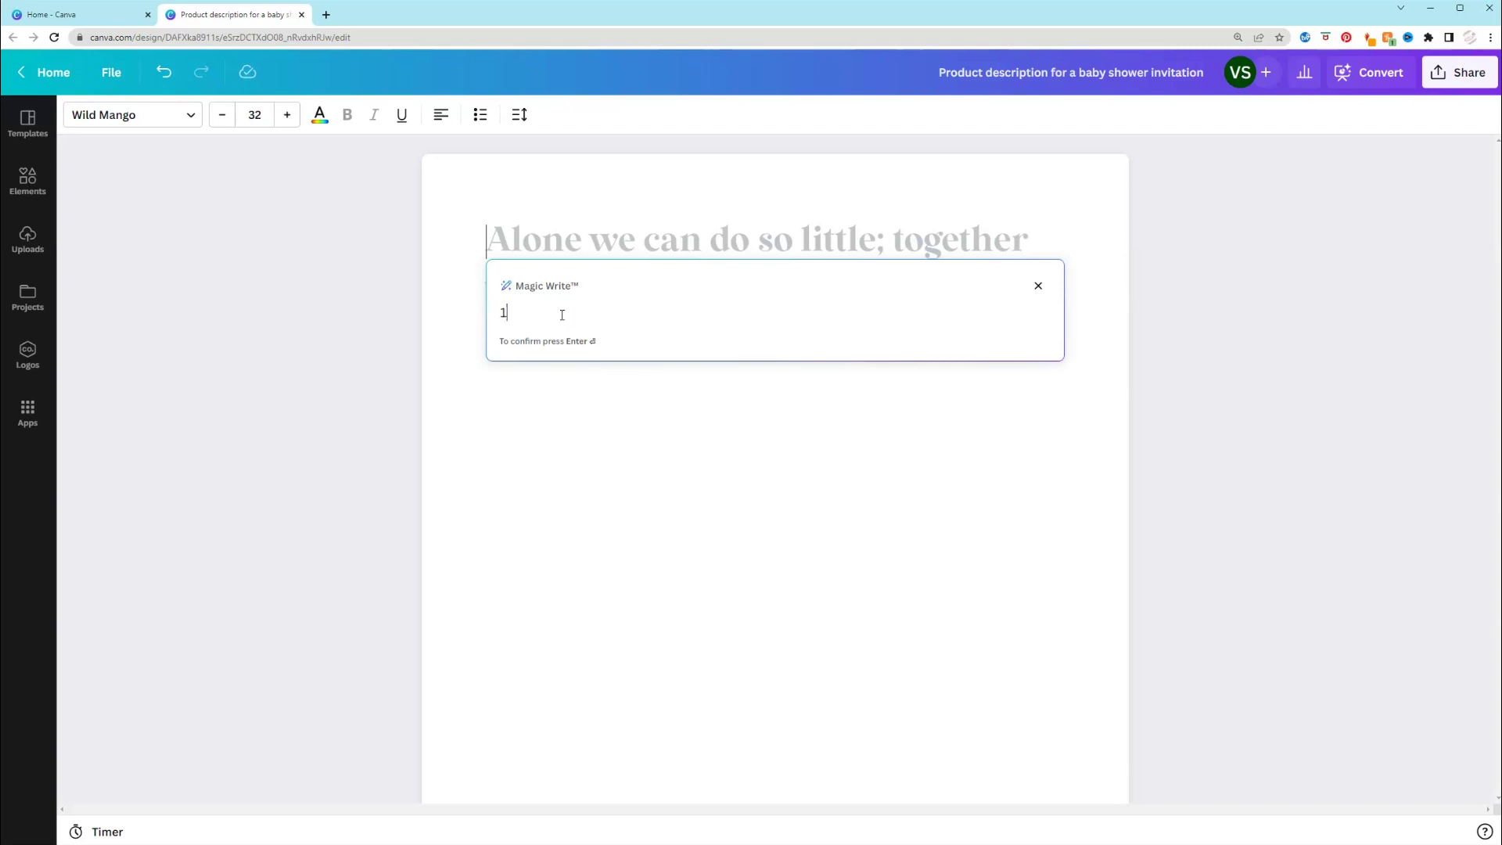
pyautogui.write('gs for party favors')
pyautogui.press('Return')
# Step: Complete and submit the prompt 'Funny Instagram caption for personalized Halloween tumbler'
pyautogui.write('y Instagram caption for Va')
pyautogui.press('BackSpace')
pyautogui.press('BackSpace')
pyautogui.write('Halloween')
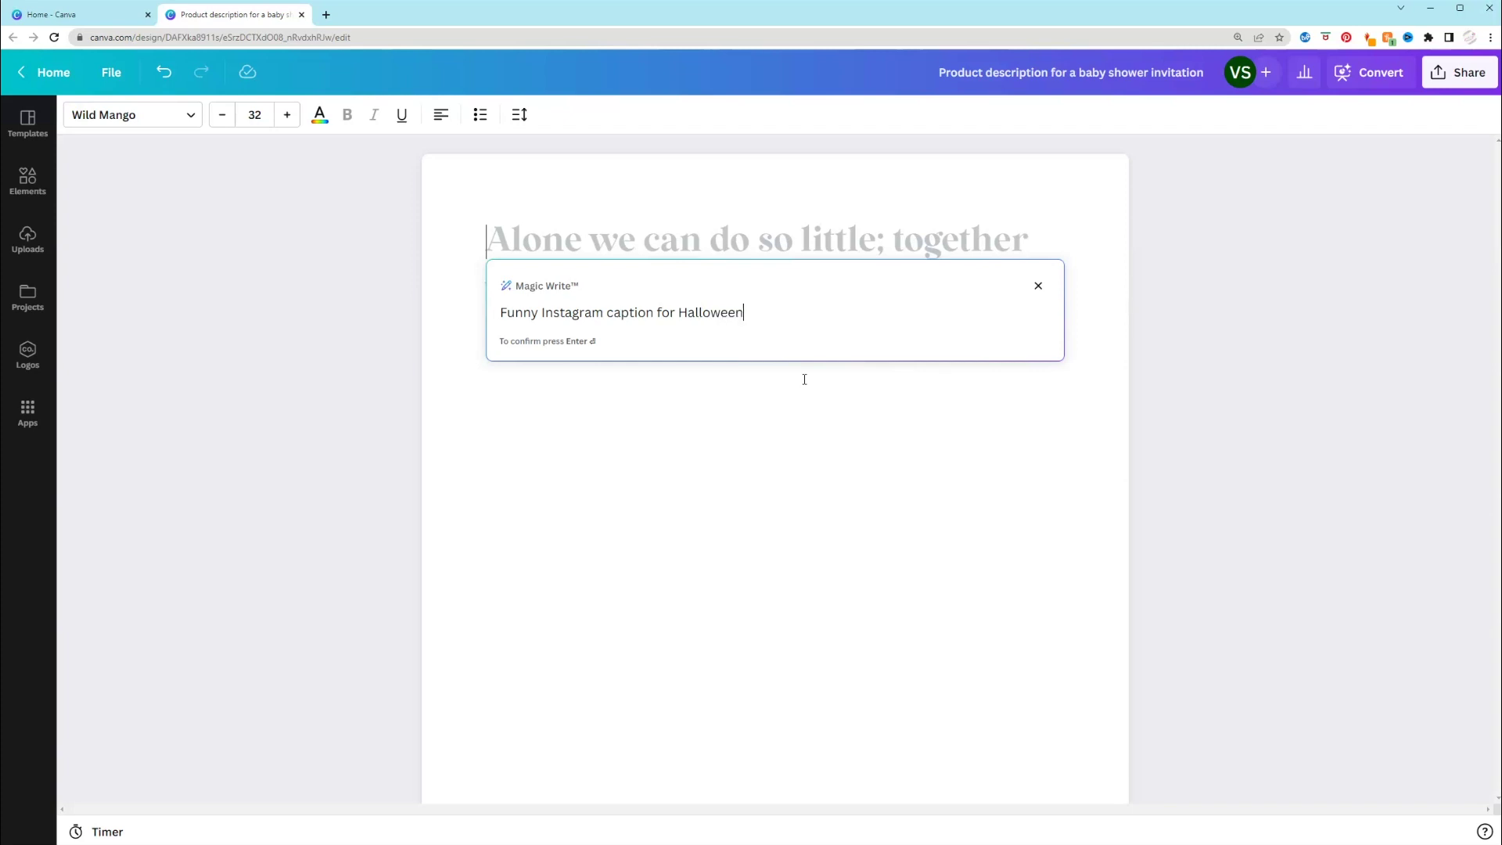
pyautogui.write('tumbler')
pyautogui.click(675, 314)
pyautogui.write('personalized')
pyautogui.press('Return')
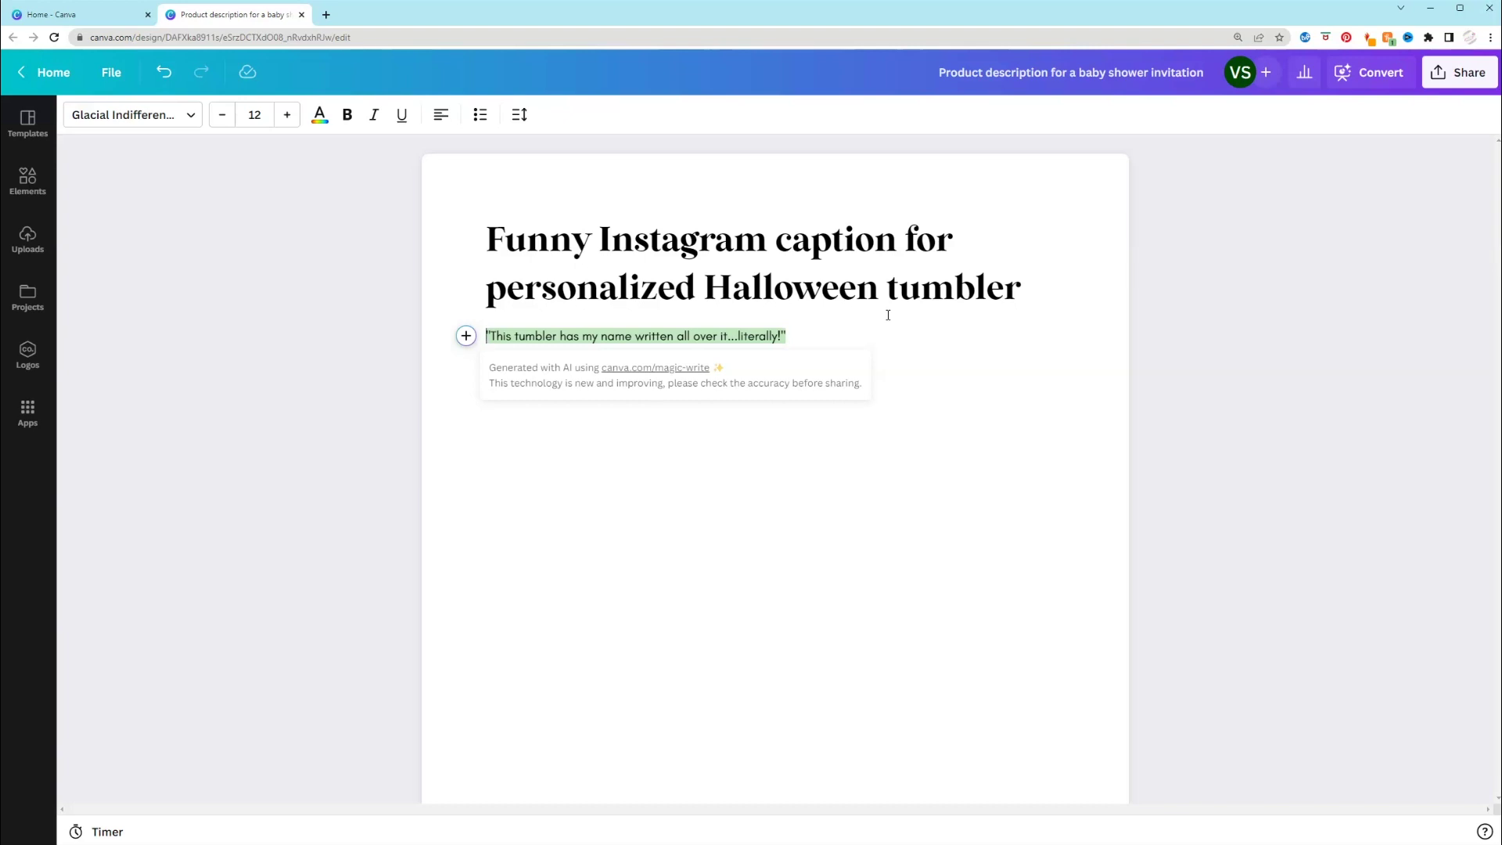
# Step: Rerun Magic Write on the selected heading to add a second Halloween tumbler caption
pyautogui.click(467, 334)
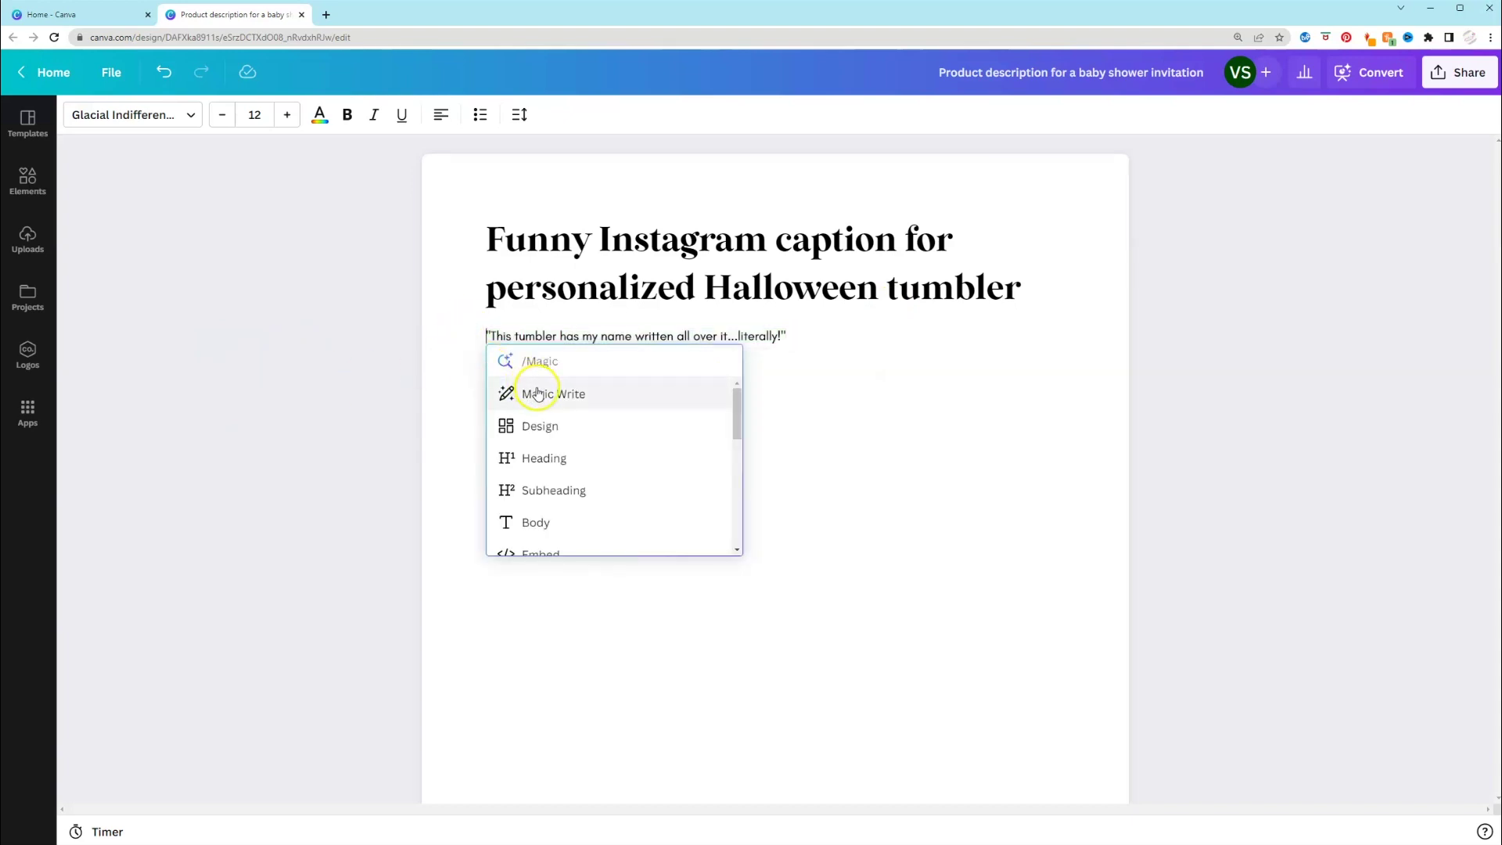
pyautogui.moveTo(538, 393); pyautogui.dragTo(462, 238)
pyautogui.hotkey('ctrl', 'c')
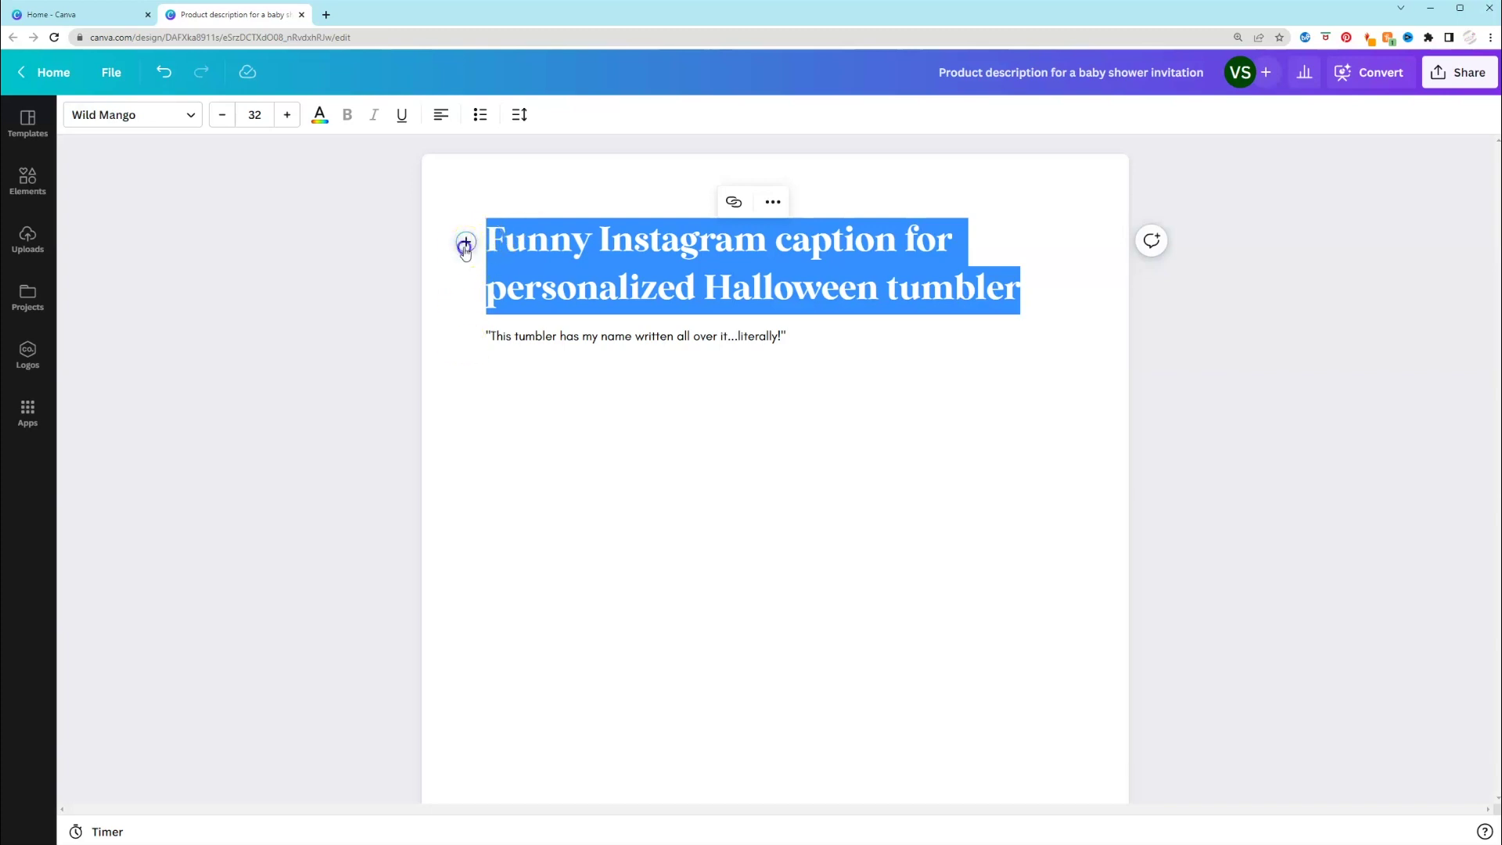
pyautogui.click(465, 243)
pyautogui.click(553, 309)
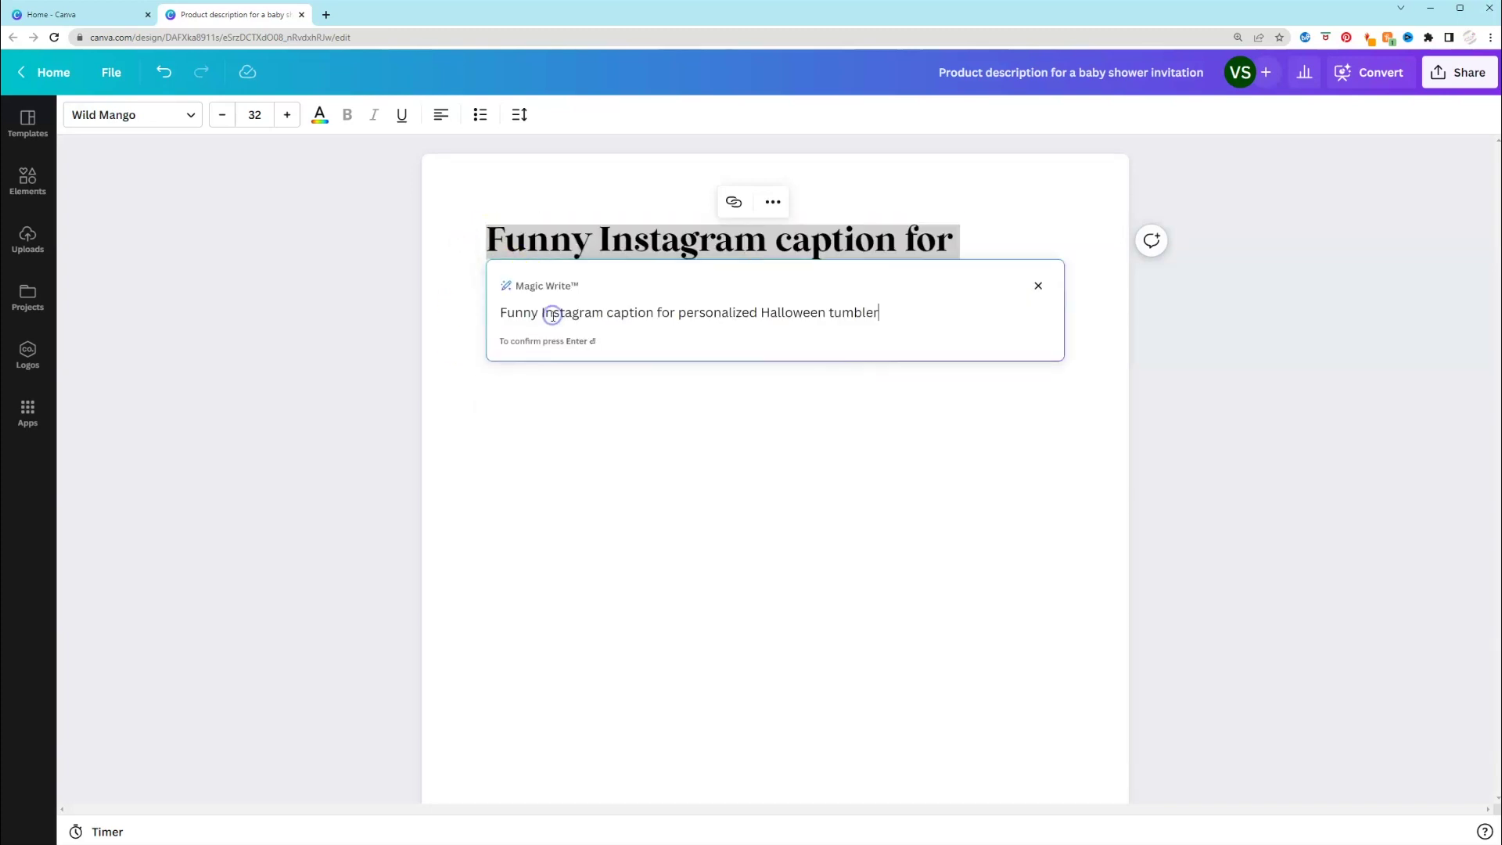
pyautogui.click(900, 313)
pyautogui.press('Return')
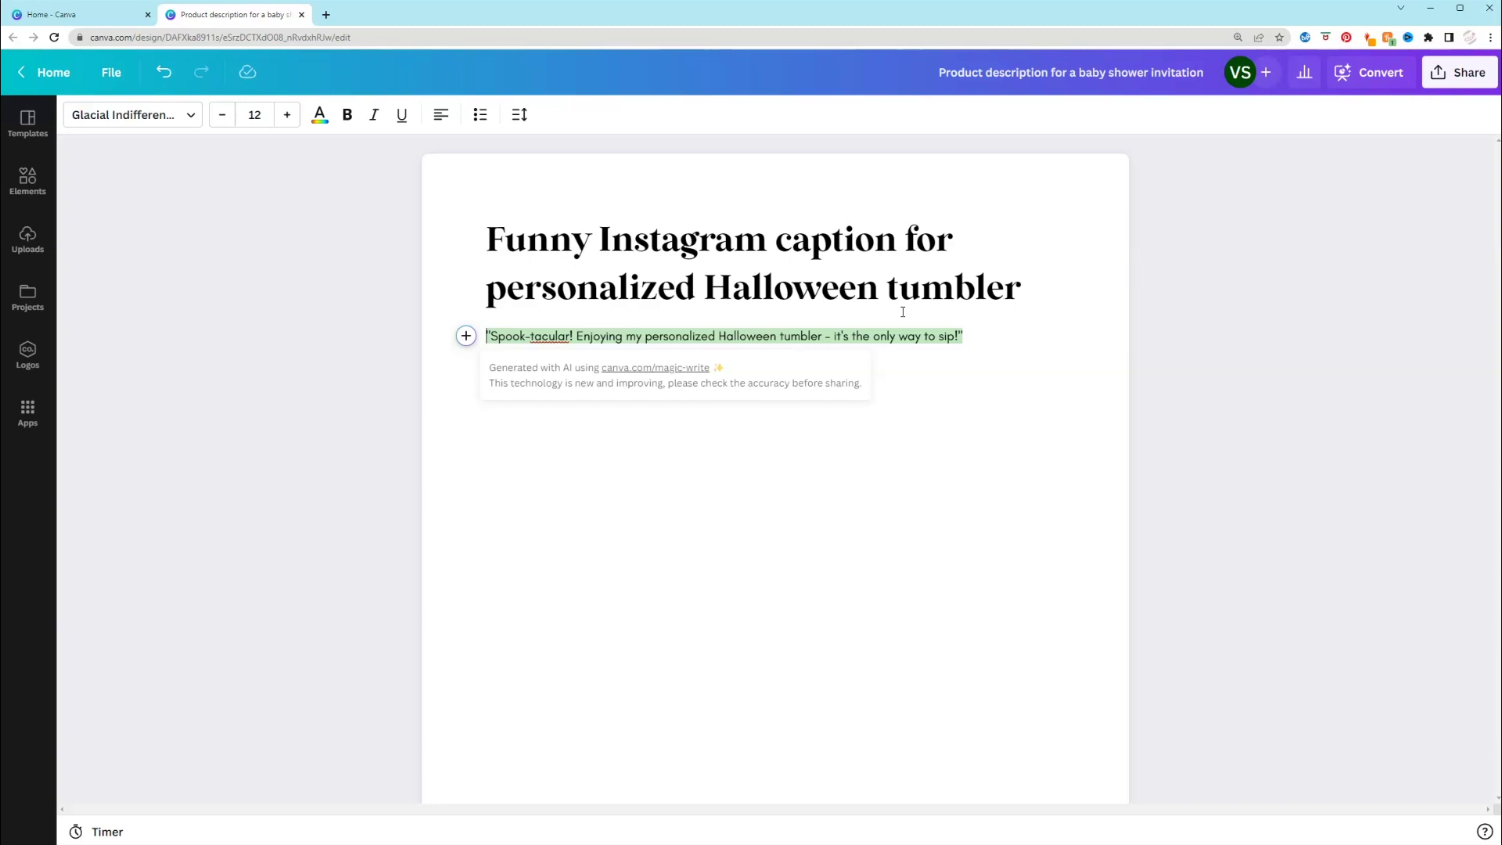
pyautogui.click(970, 359)
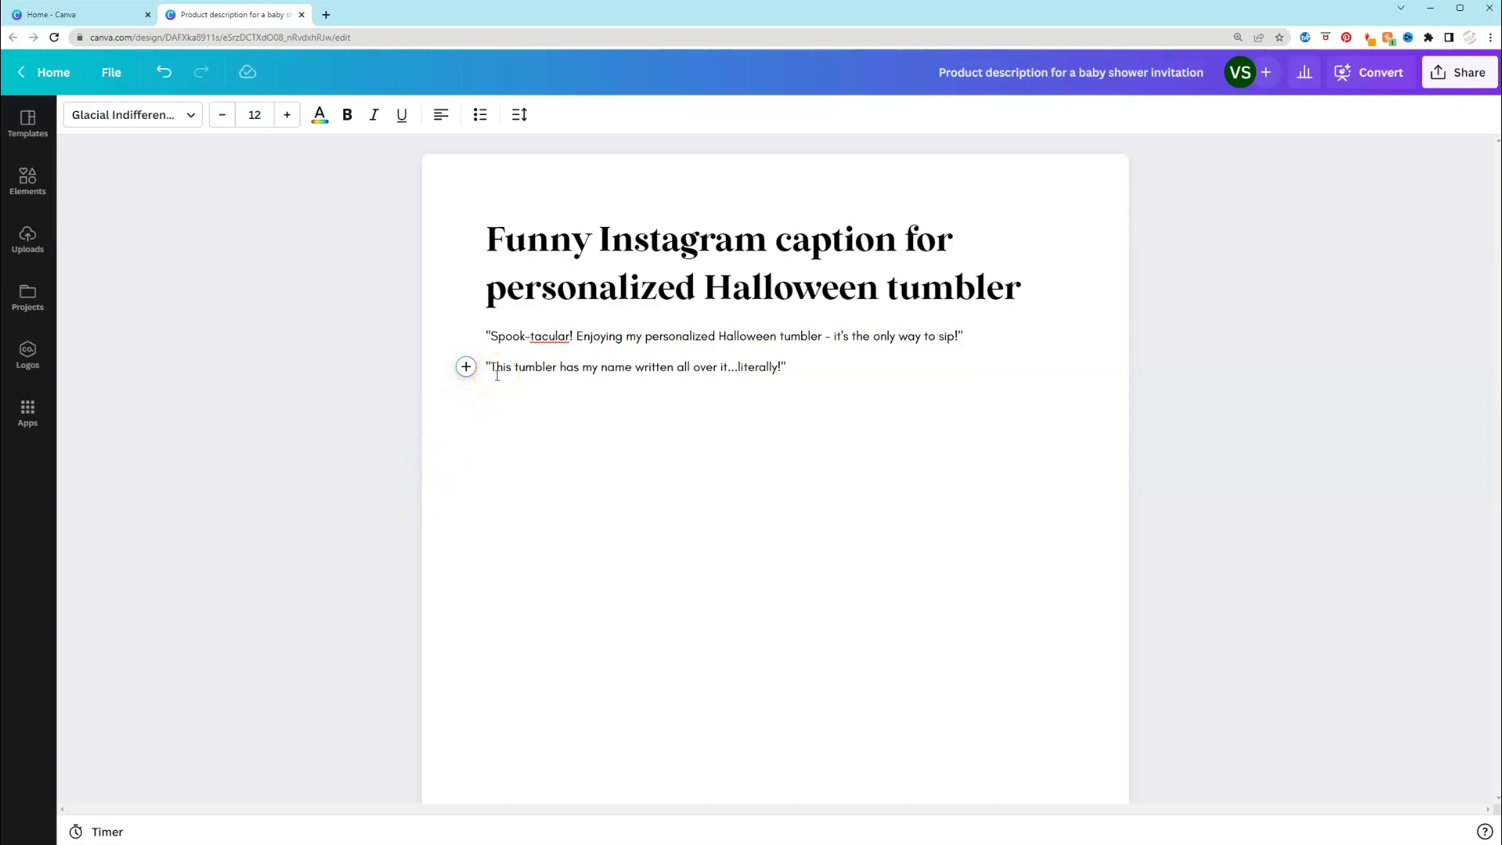
# Step: Generate a third caption from the pasted prompt with 'Funny' removed, adding Halloween hashtags
pyautogui.click(514, 369)
pyautogui.click(466, 368)
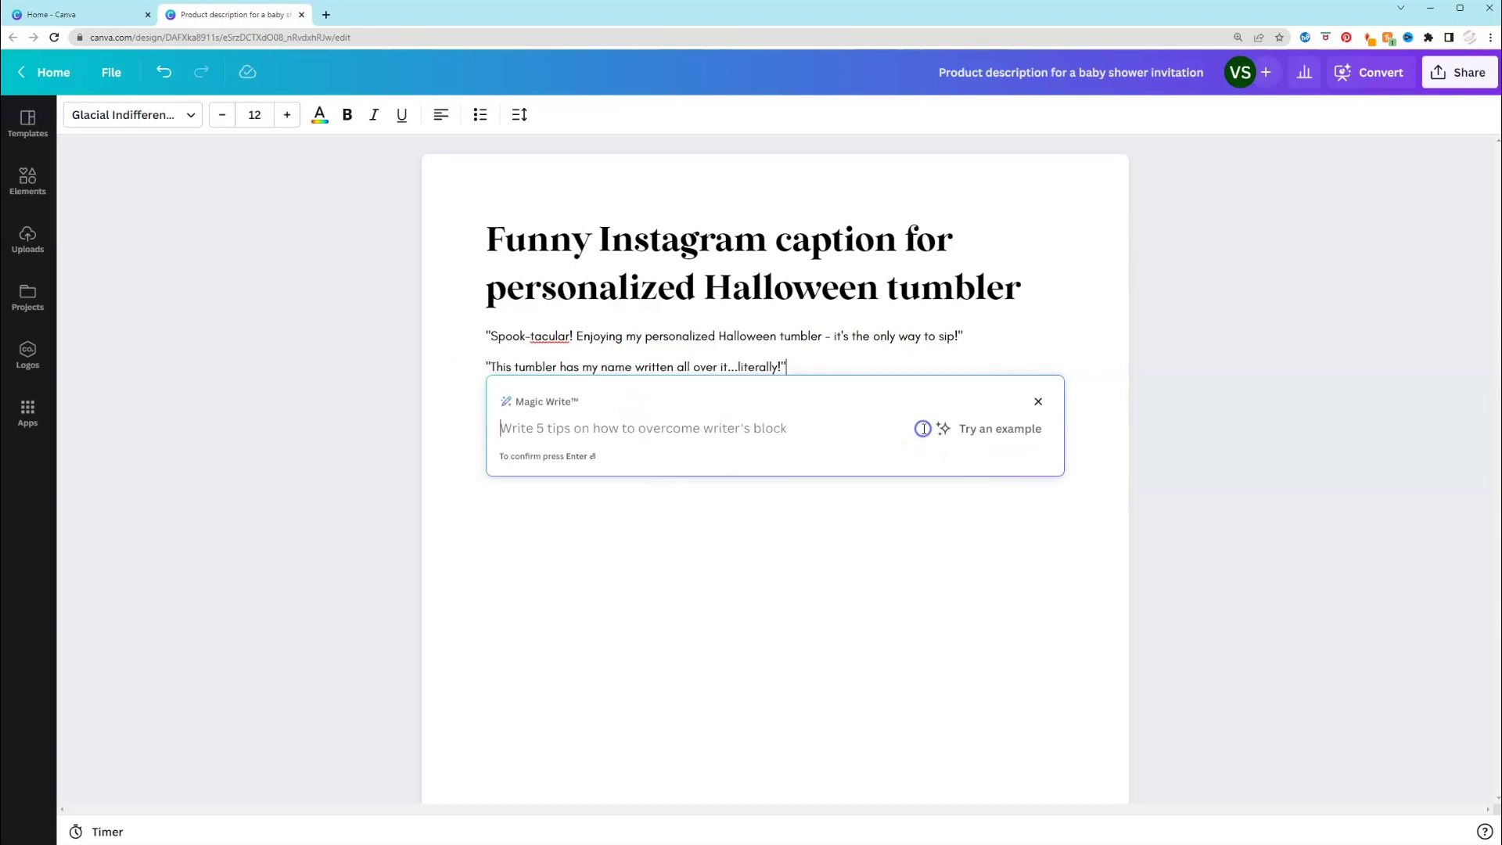
pyautogui.click(924, 432)
pyautogui.hotkey('ctrl', 'v')
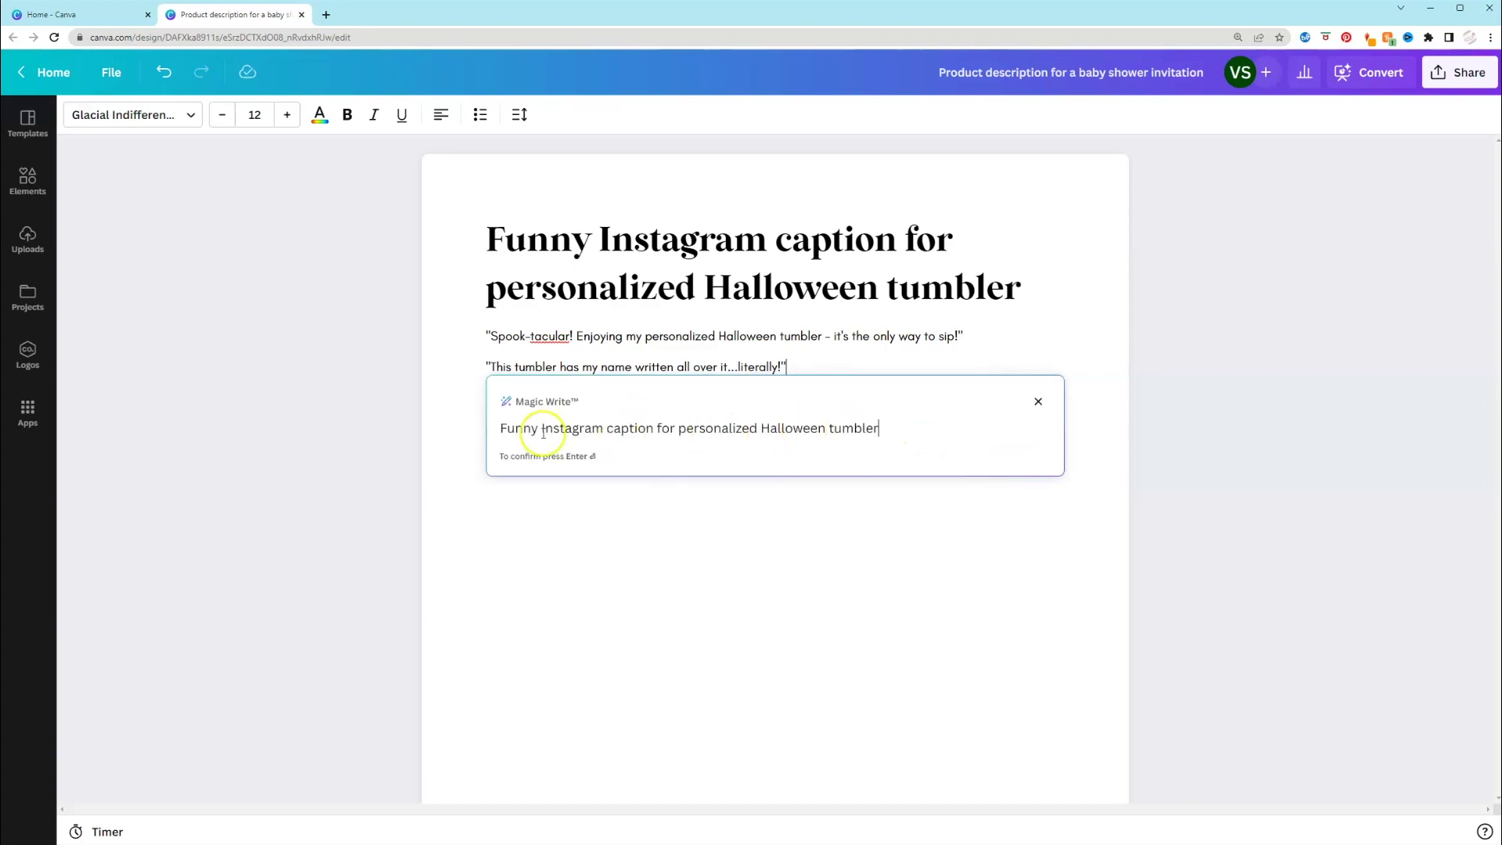
pyautogui.click(545, 431)
pyautogui.moveTo(545, 430); pyautogui.dragTo(493, 428)
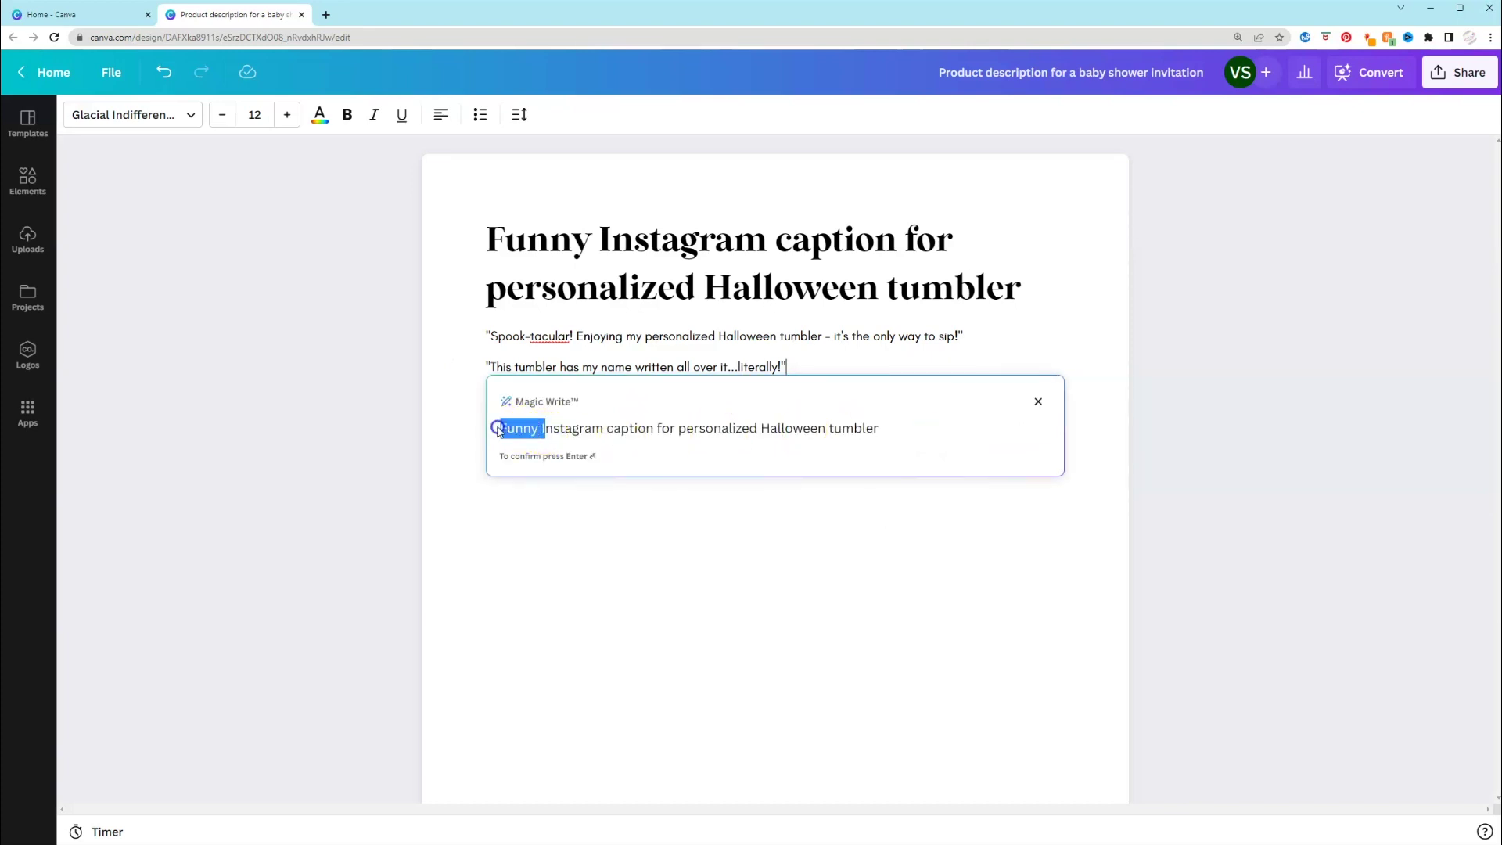
pyautogui.press('BackSpace')
pyautogui.press('Return')
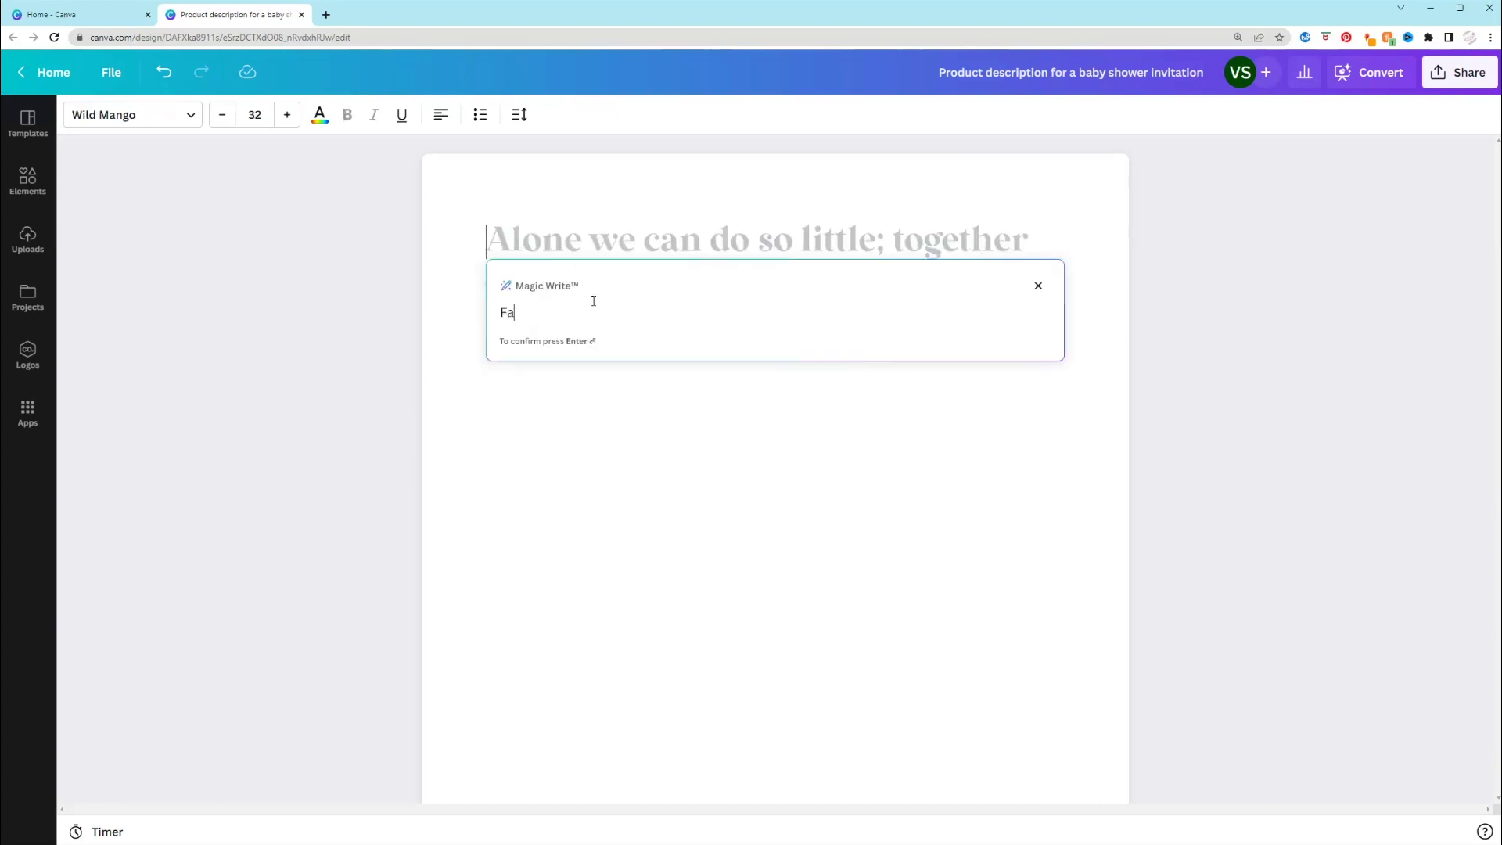
# Step: Generate a Magic Write 'Facebook caption for 10% off sale'
pyautogui.write('cebook caption for')
pyautogui.write('10% off sale')
pyautogui.press('Return')
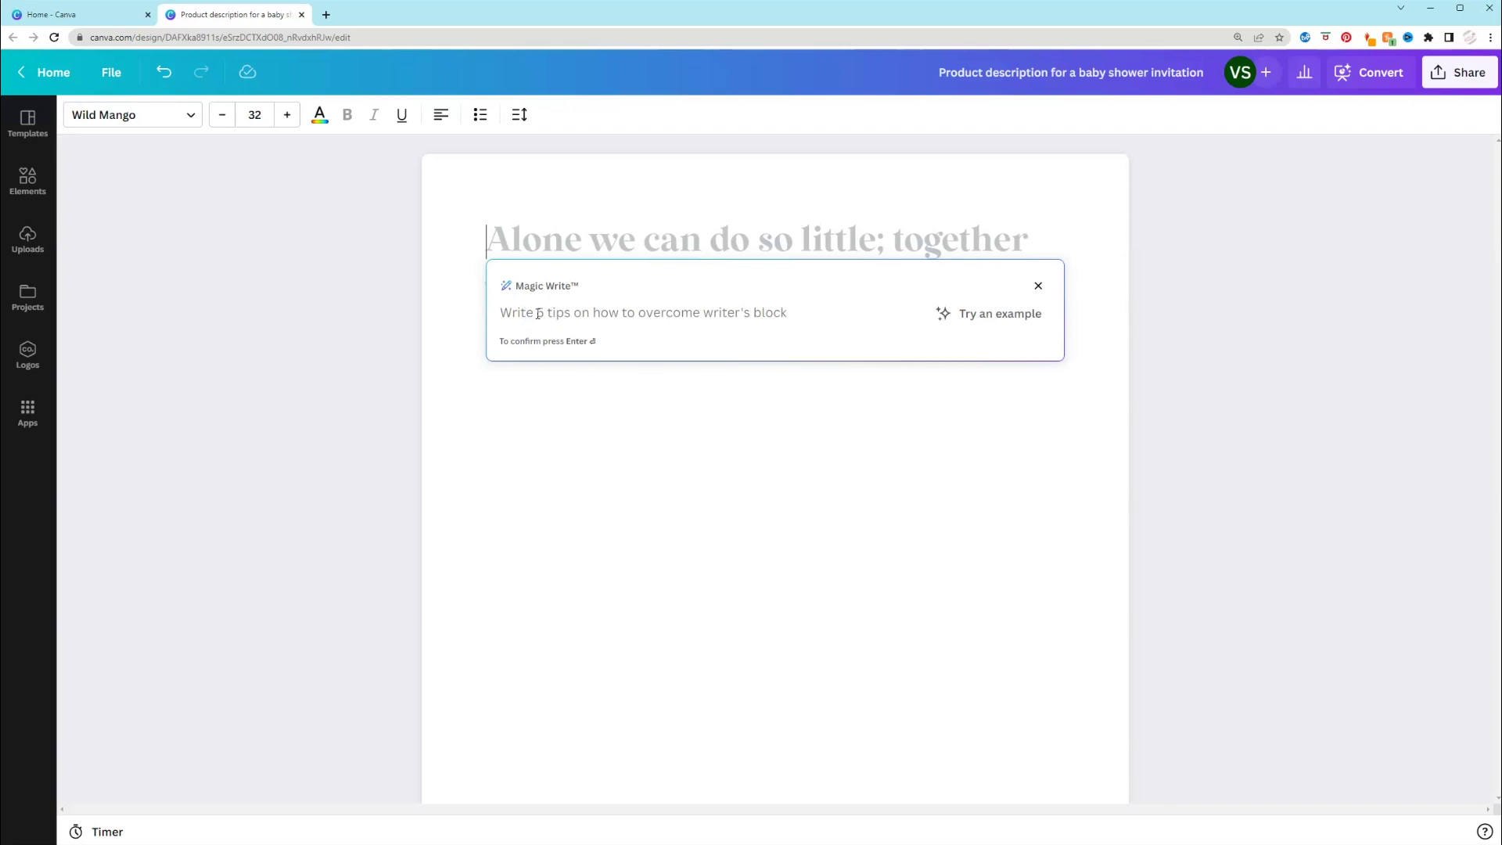
# Step: Generate an About Me page for a former teacher turned full-time paper crafter, then select it
pyautogui.write('About Me page for ')
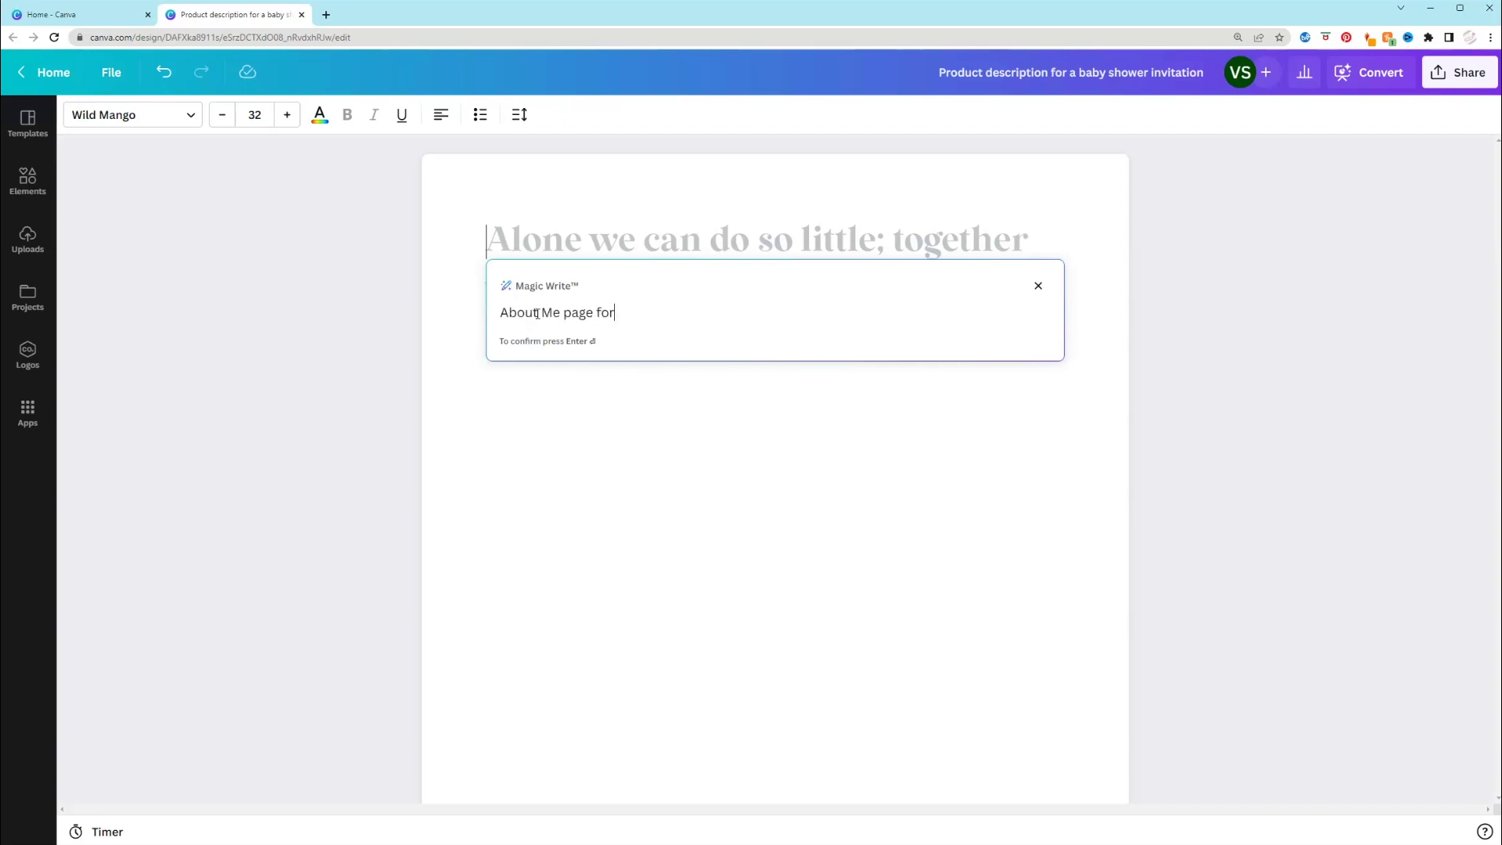
pyautogui.write('former teacher turned full time paper crafter')
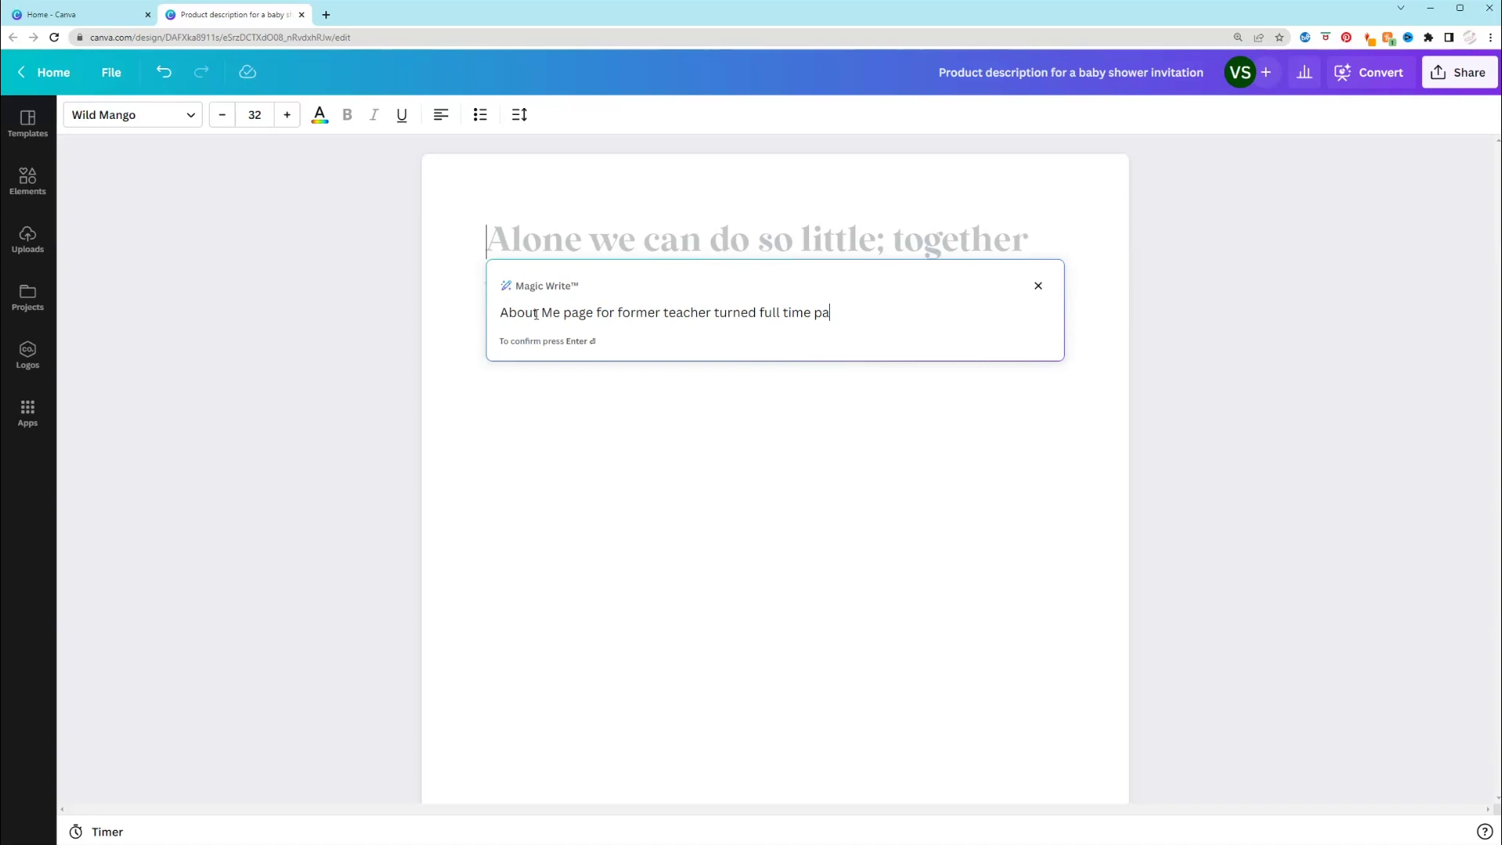
pyautogui.press('Return')
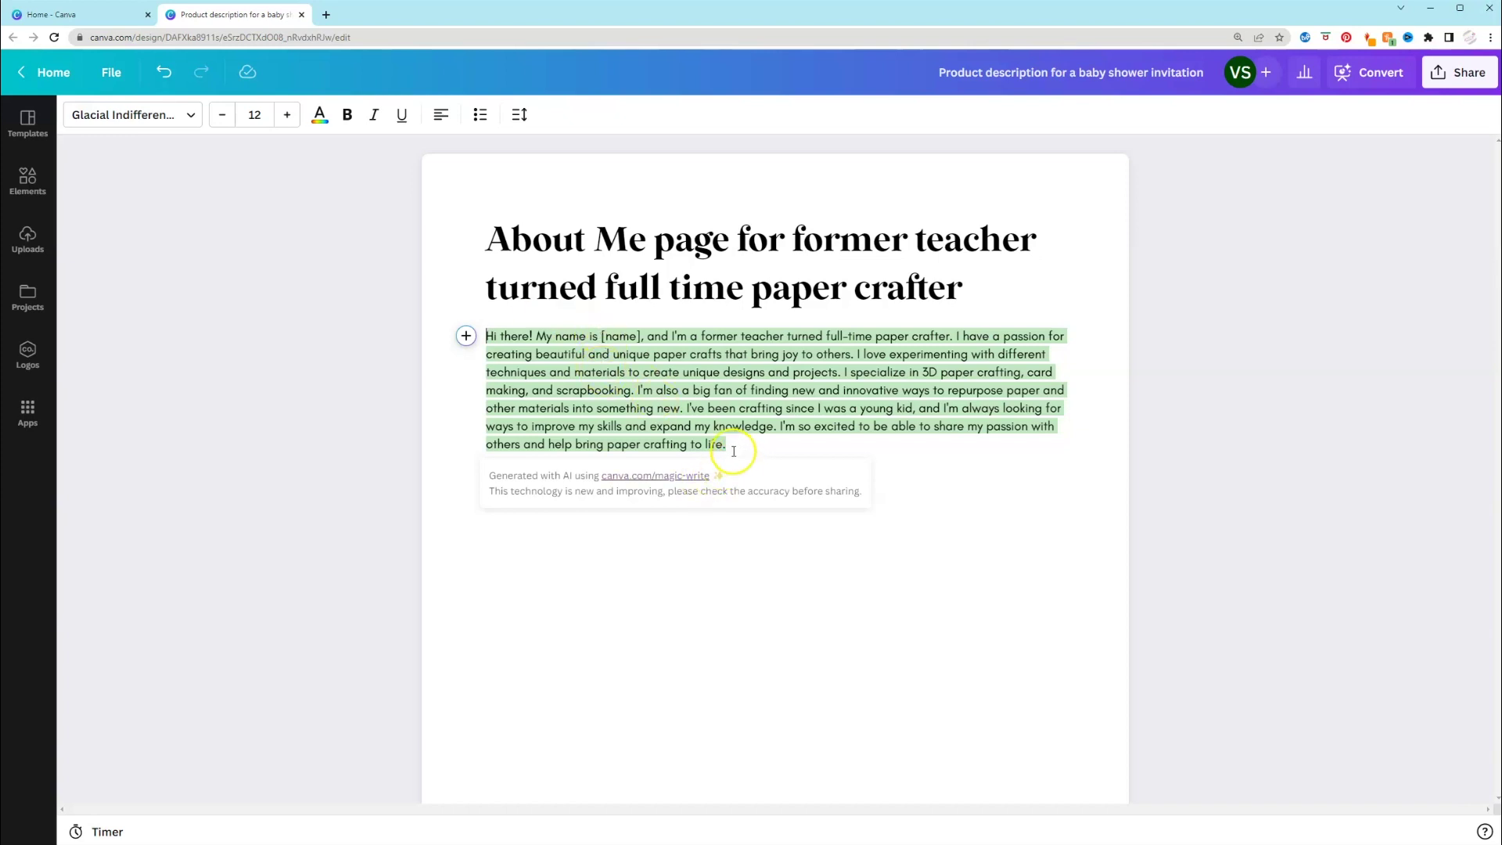
pyautogui.moveTo(734, 451); pyautogui.dragTo(688, 426)
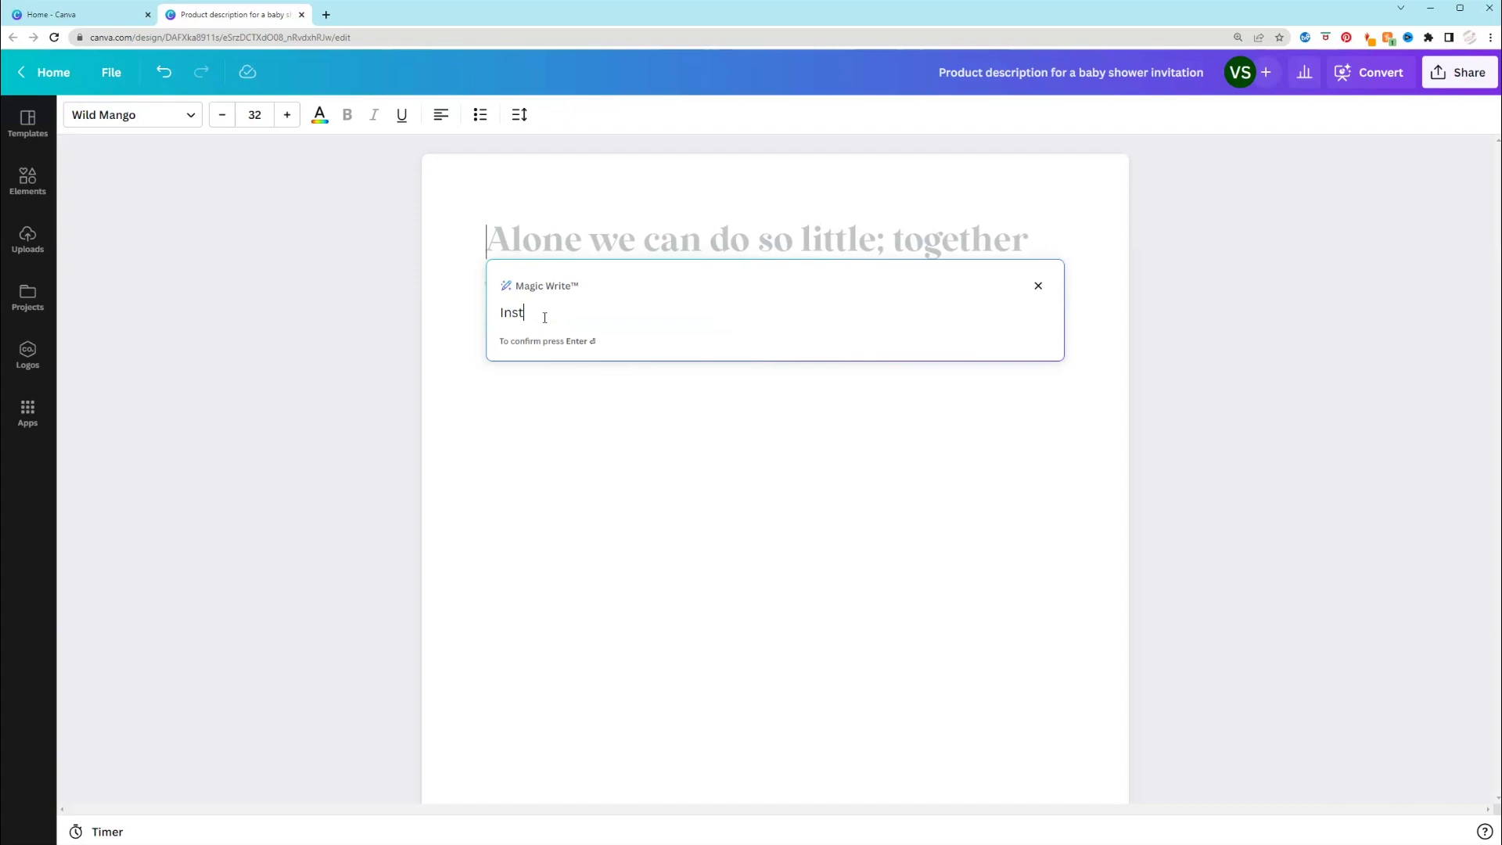
# Step: Have Magic Write produce an Instagram bio for a balloon artist from the 'Instagram bio for balloon Artist' prompt
pyautogui.write('agram bio for balloon Artist')
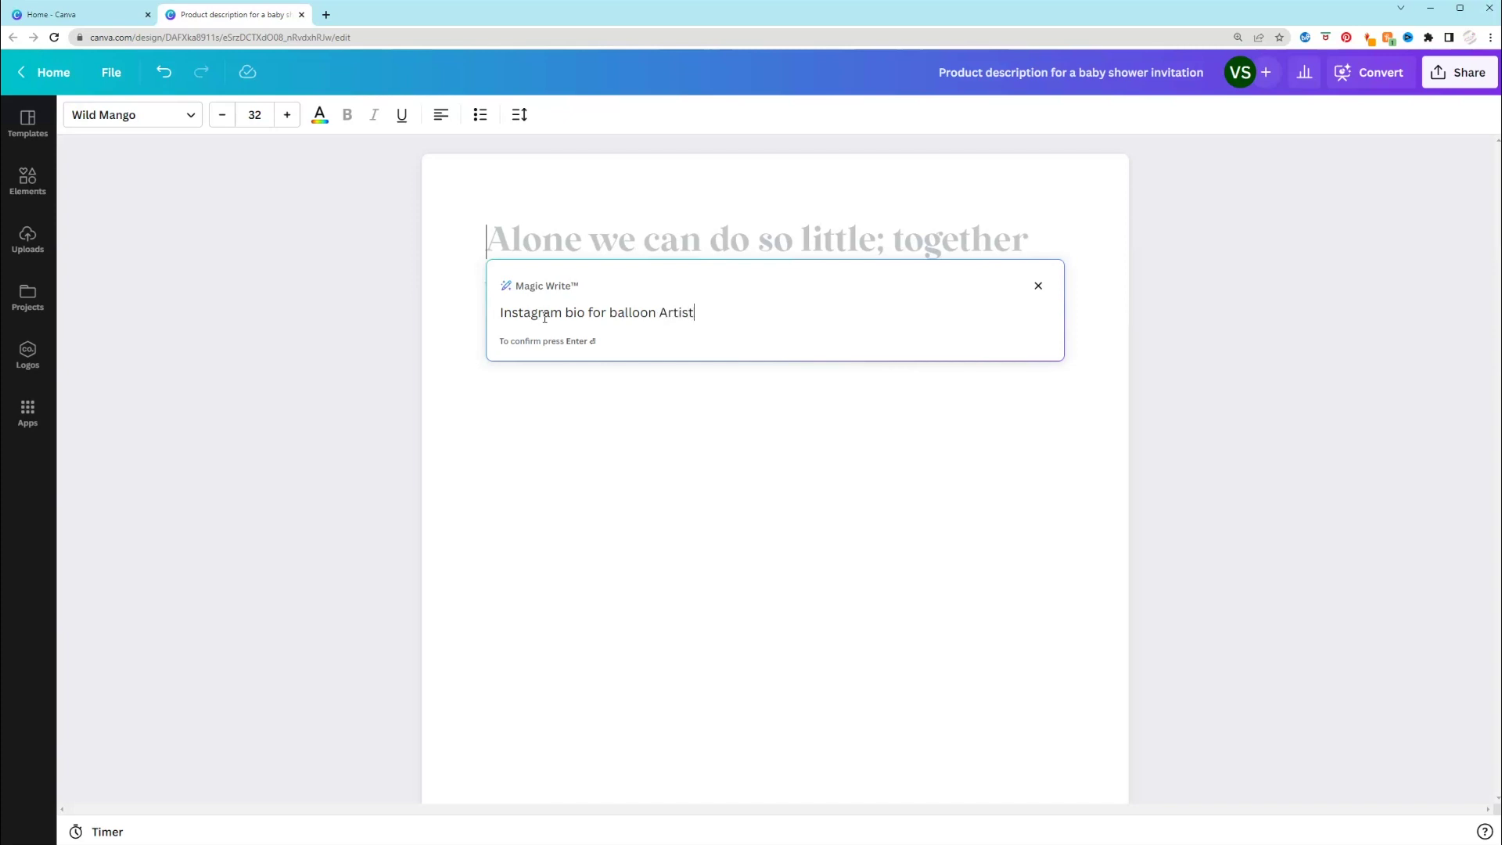
pyautogui.press('Return')
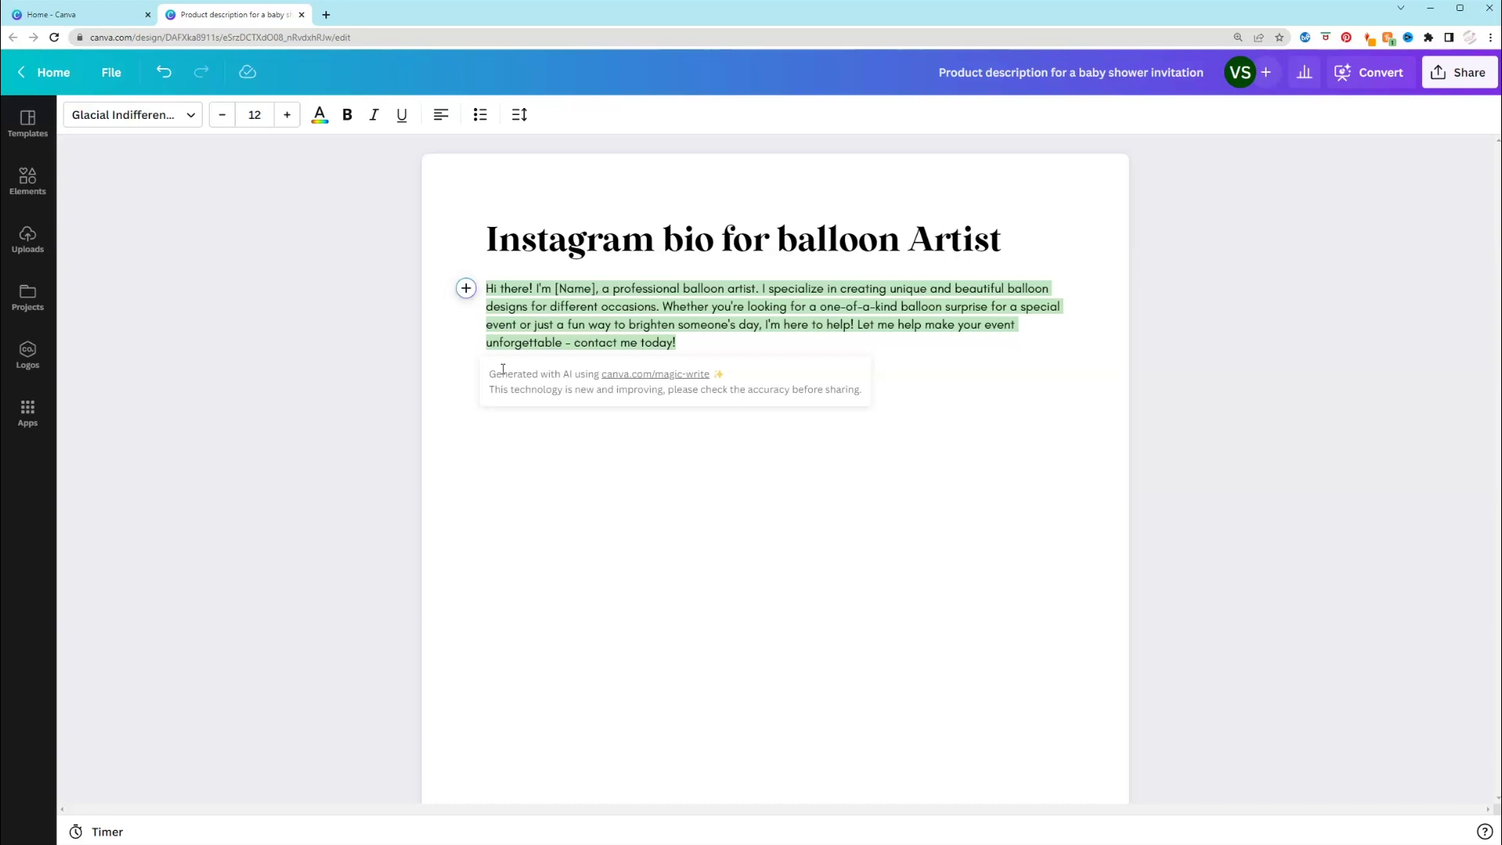
# Step: Remove the bio and have Magic Write generate 'List of 5 pros and cons of Etsy'
pyautogui.hotkey('ctrl', 'z')
pyautogui.hotkey('ctrl', 'z')
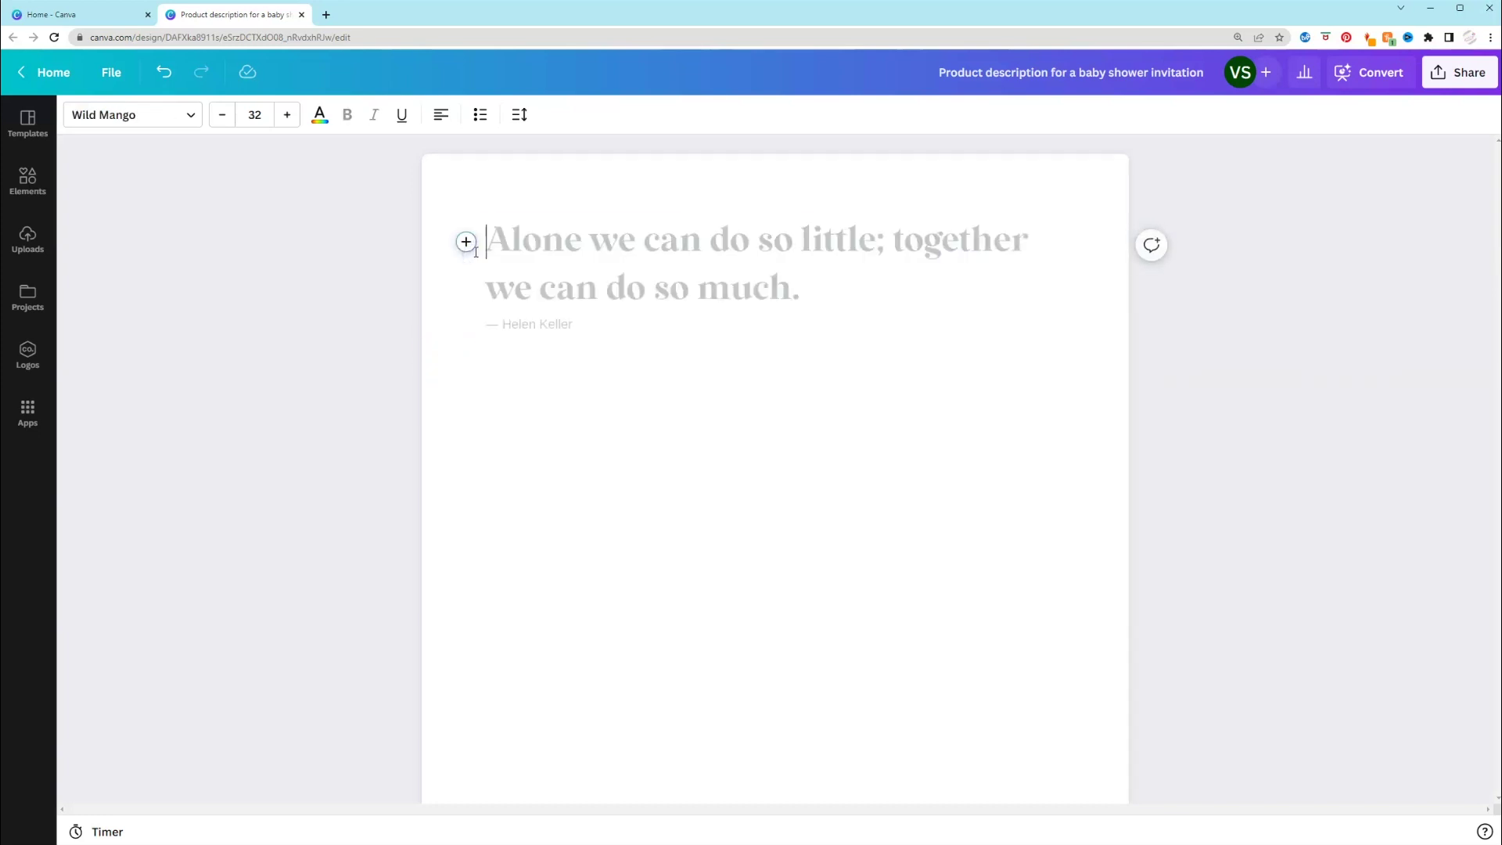
pyautogui.click(467, 242)
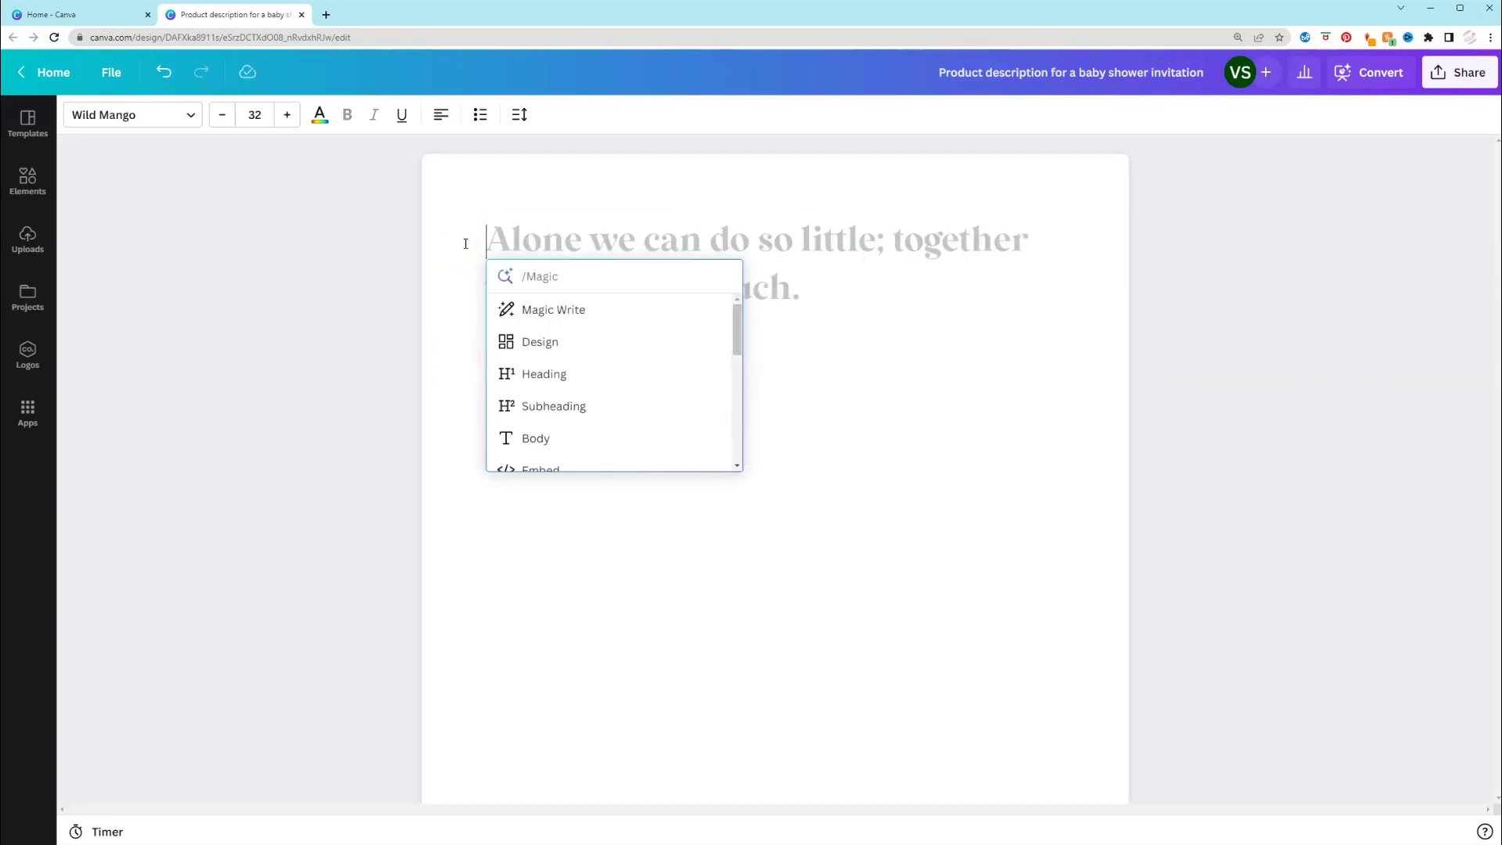
pyautogui.click(661, 321)
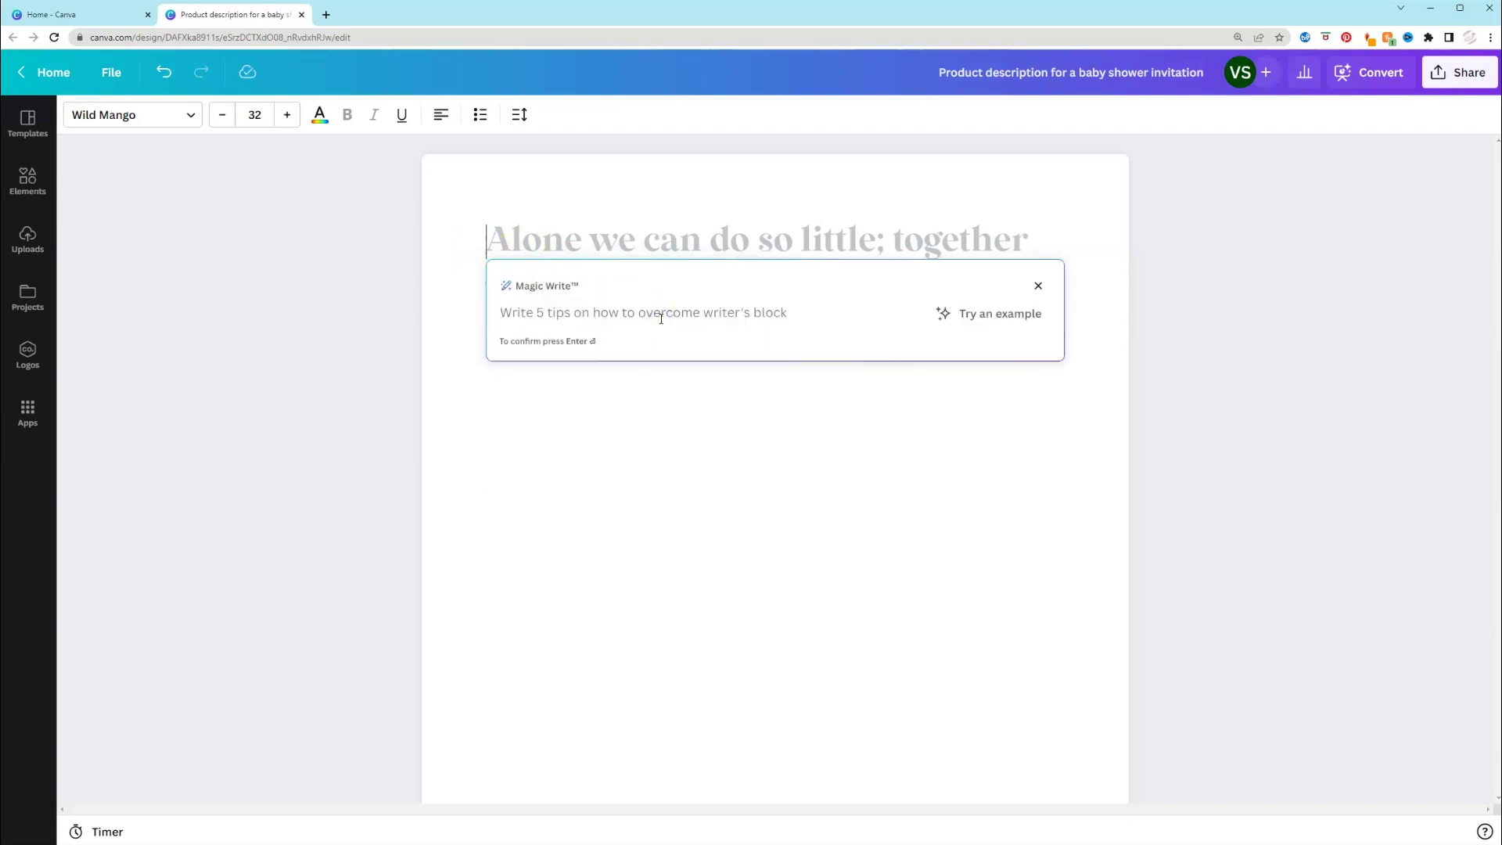
pyautogui.click(661, 311)
pyautogui.write('List o')
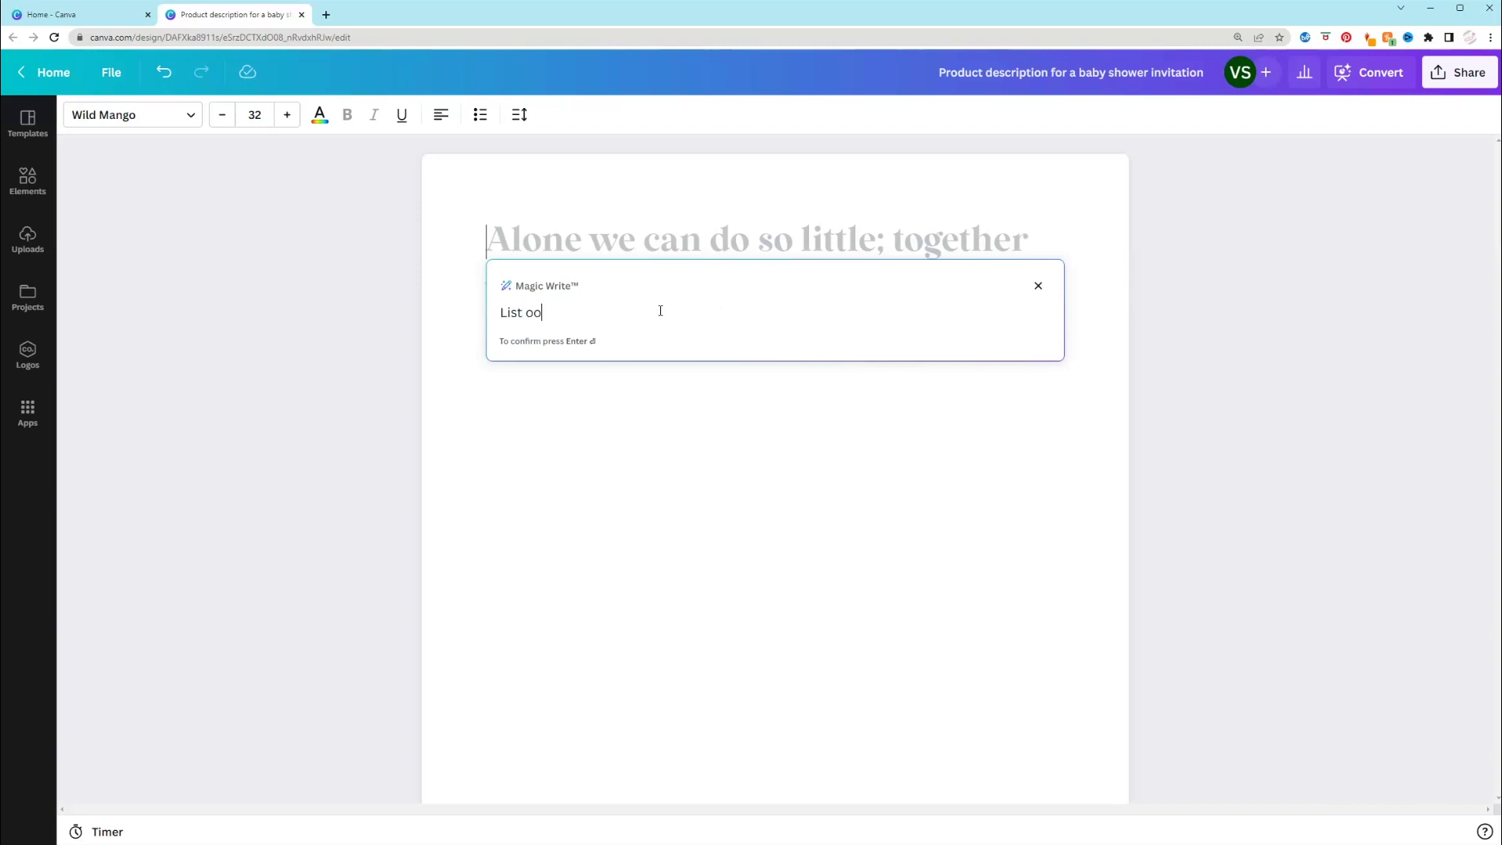
pyautogui.write('f 5 pros and cons of Etsy')
pyautogui.press('Return')
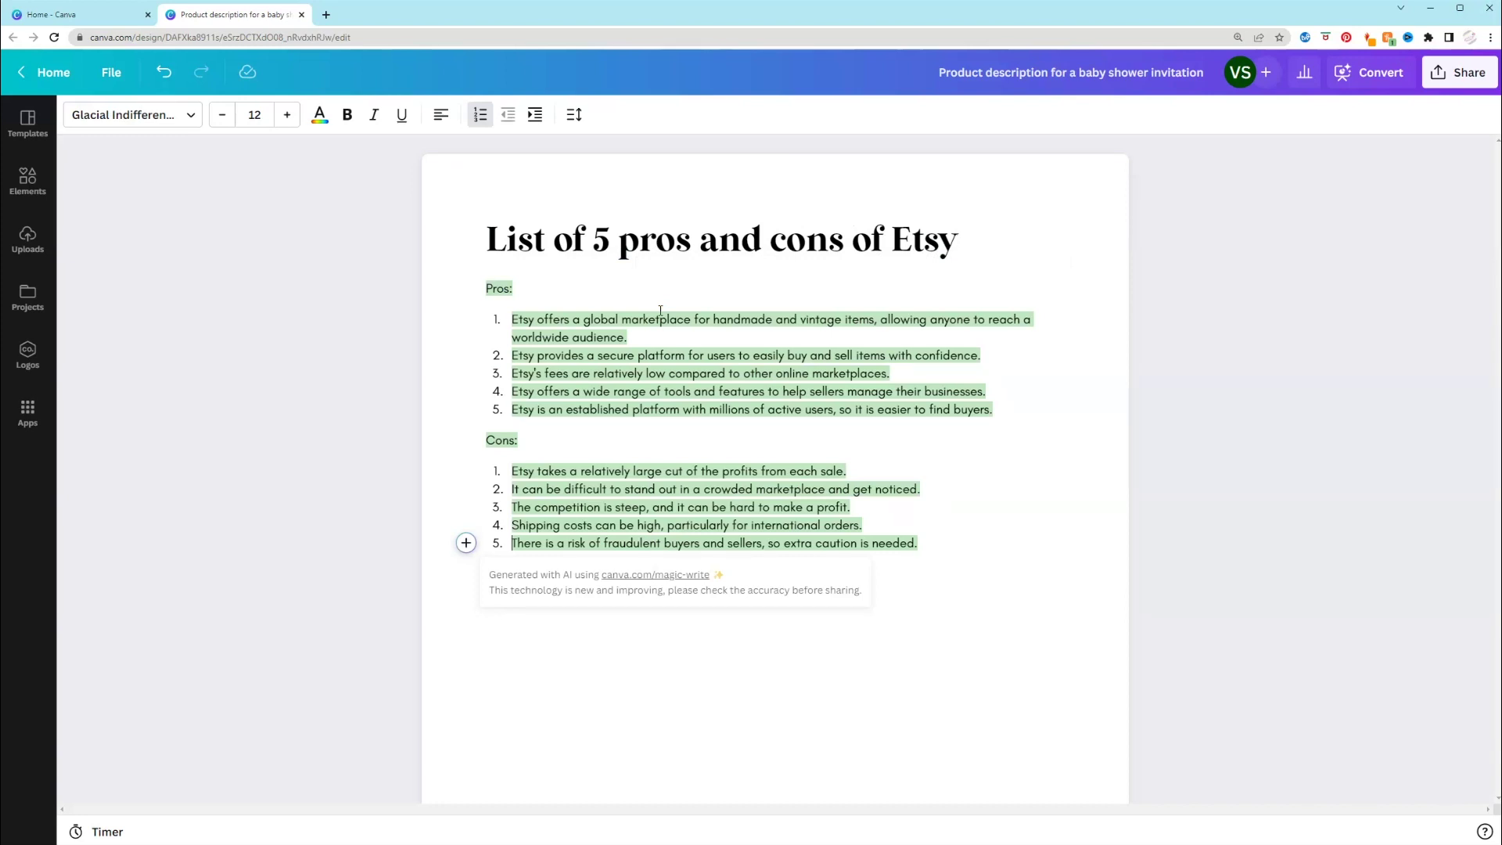
pyautogui.click(740, 347)
pyautogui.click(593, 345)
pyautogui.click(634, 364)
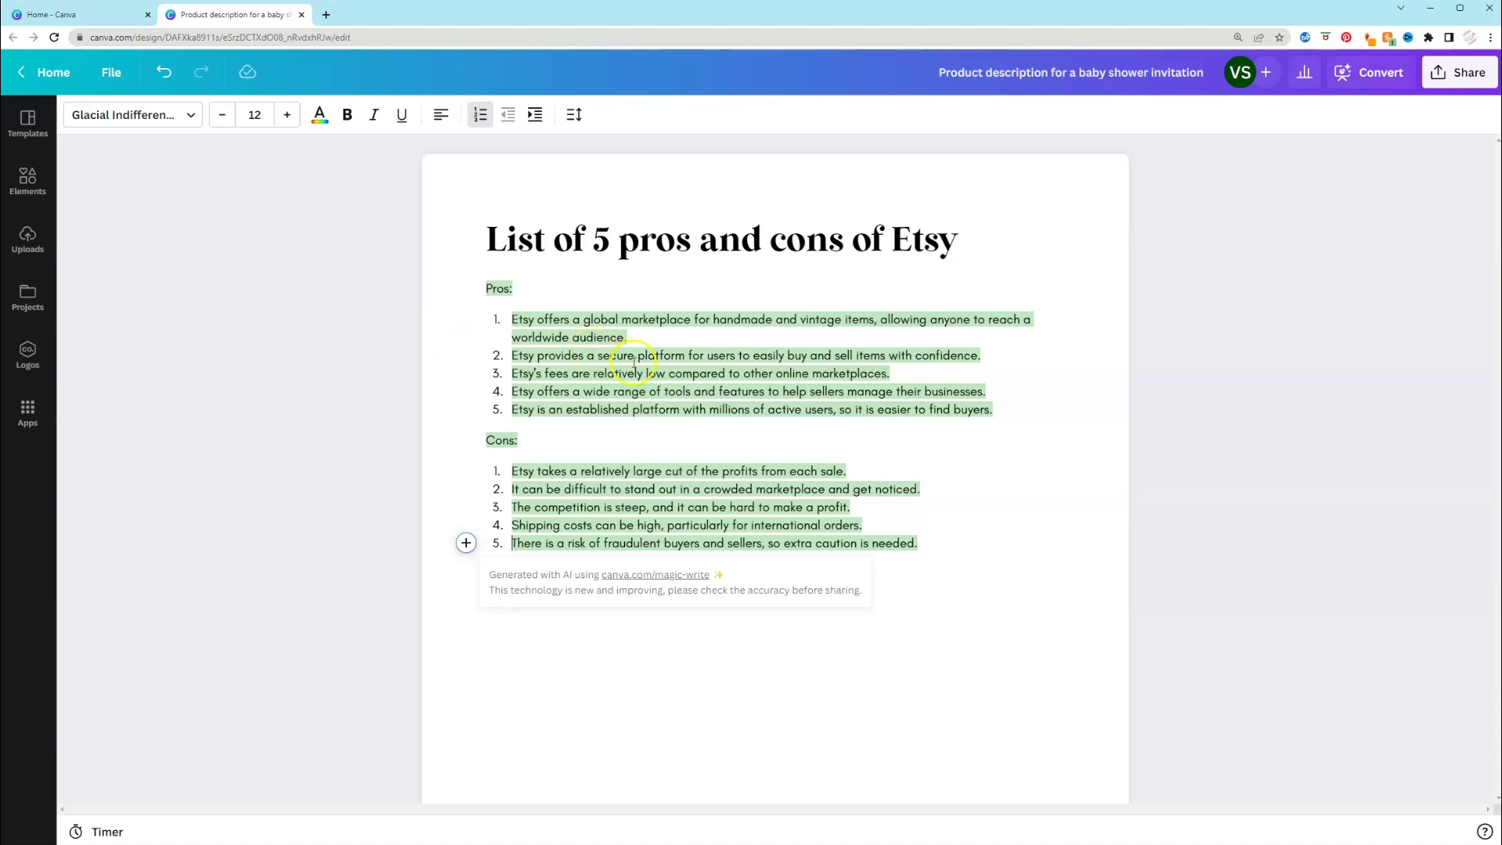